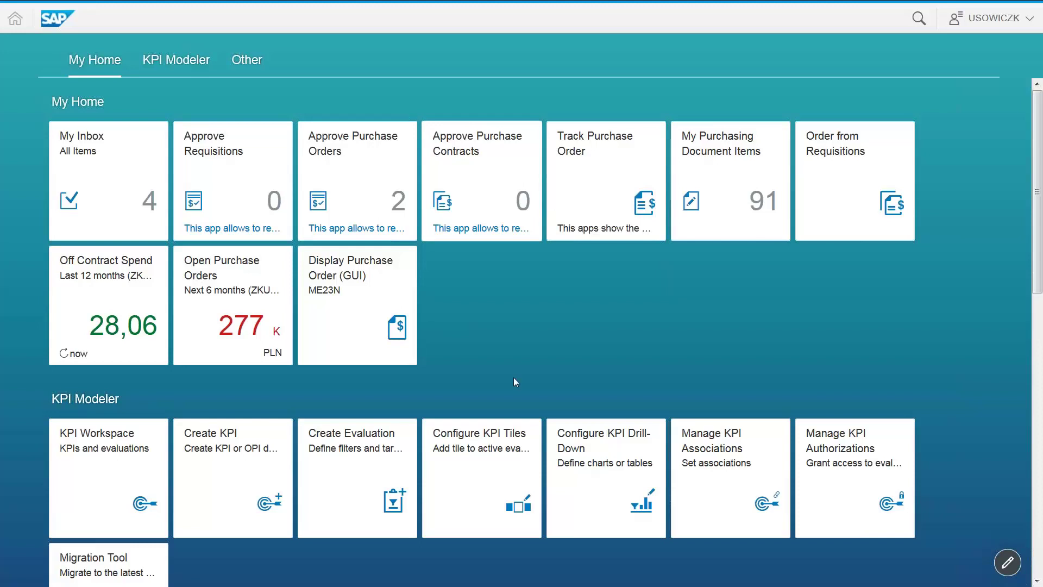
Open the purchase orders awaiting approval and review the Demo Raw Material item details of the 2,400 PLN Merlex order.
left_click(383, 186)
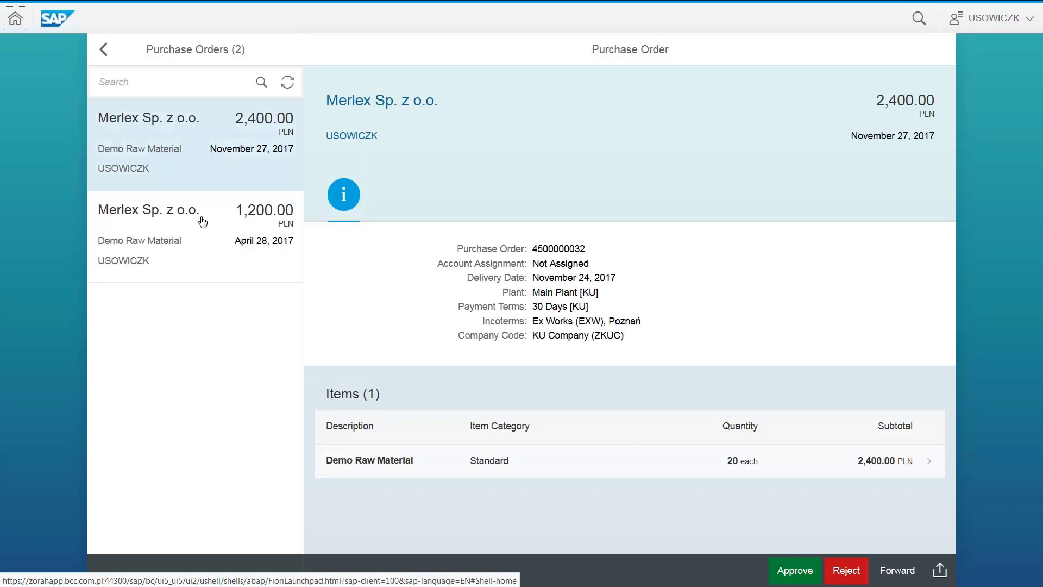
left_click(205, 233)
left_click(215, 165)
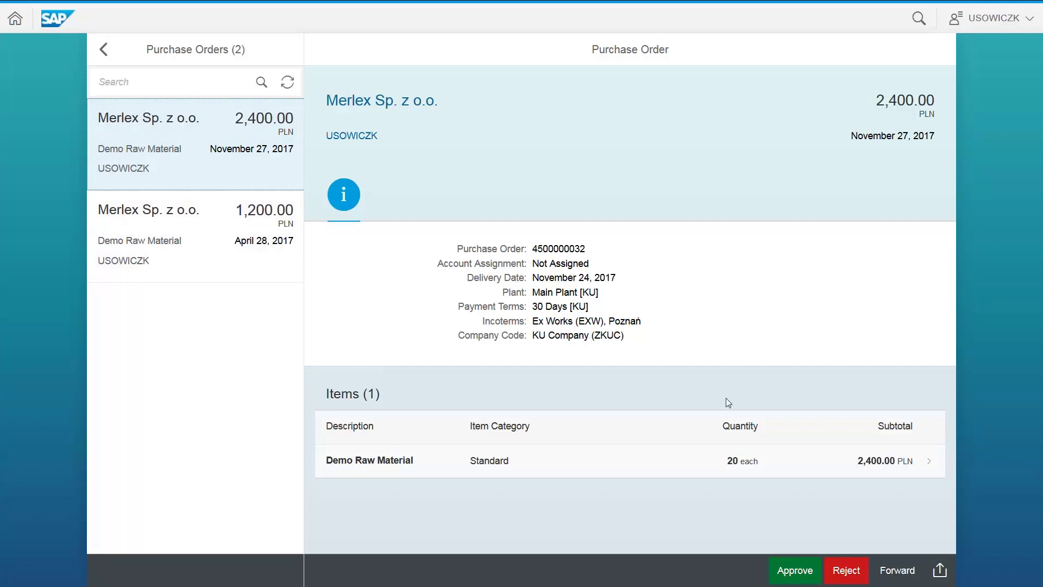
left_click(682, 462)
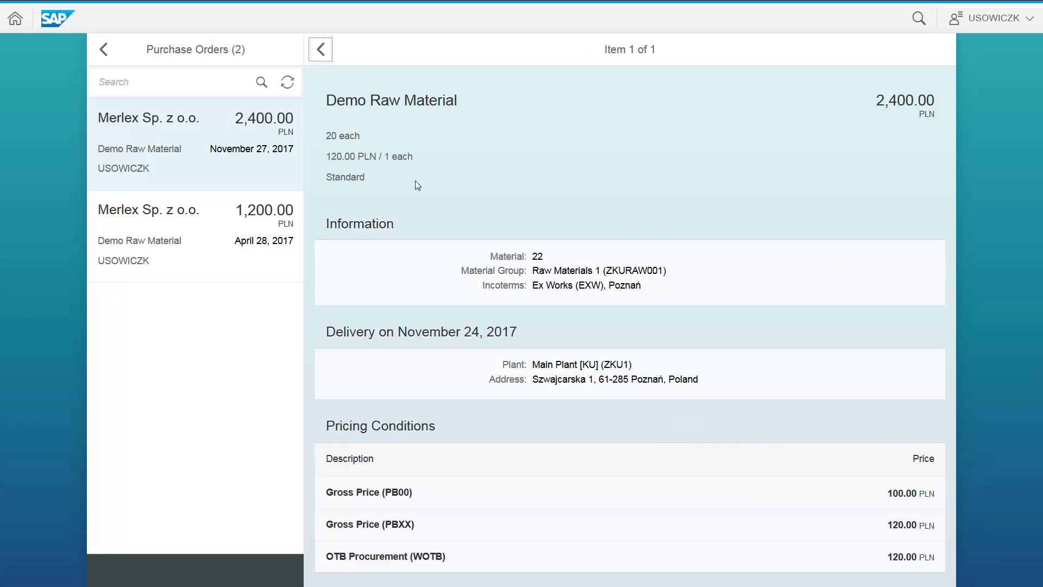
left_click(321, 52)
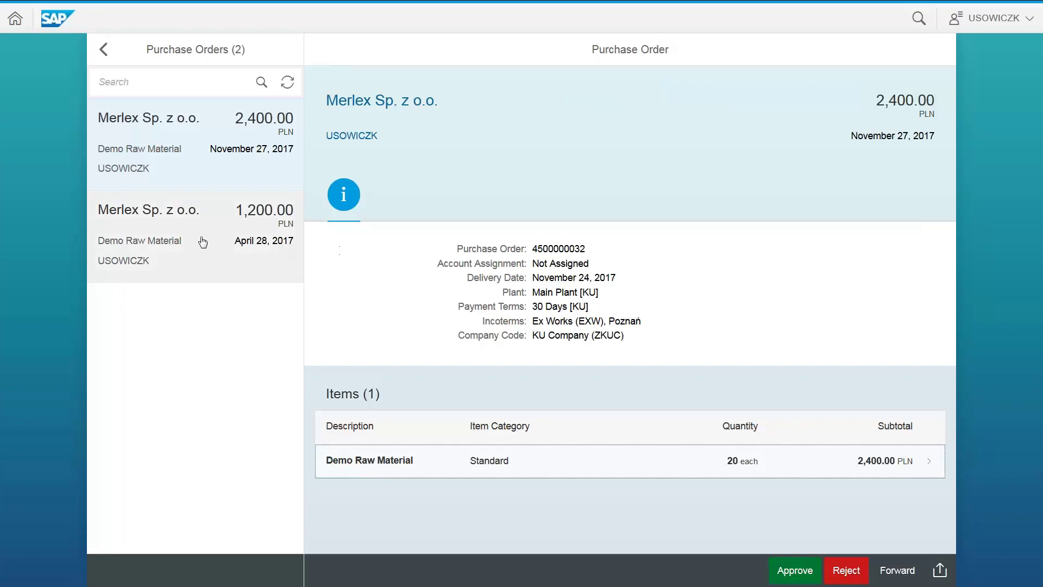
Review the item details of the 1,200 PLN Merlex purchase order, including its delivery and pricing conditions.
left_click(258, 244)
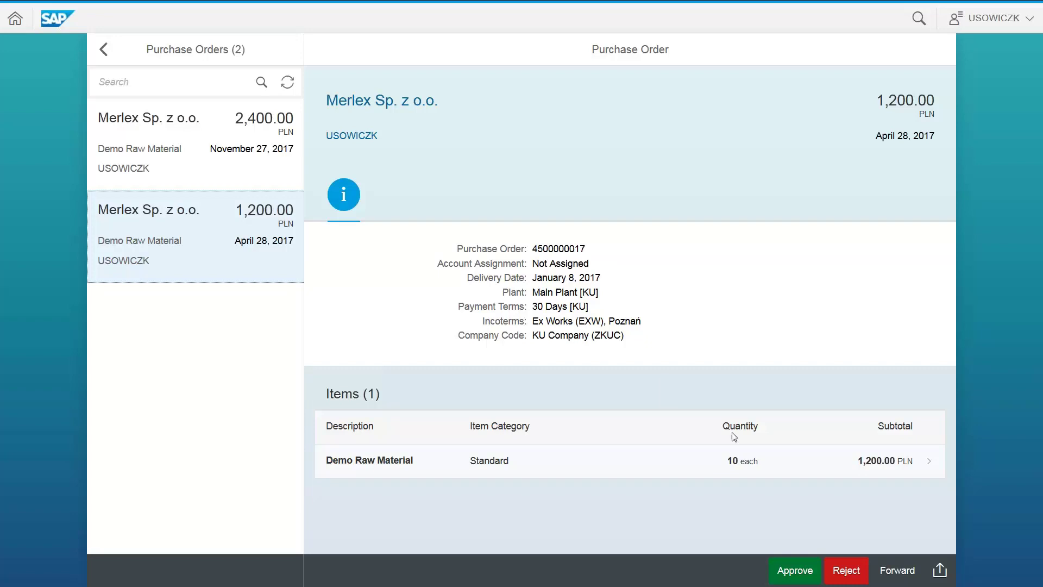
left_click(607, 466)
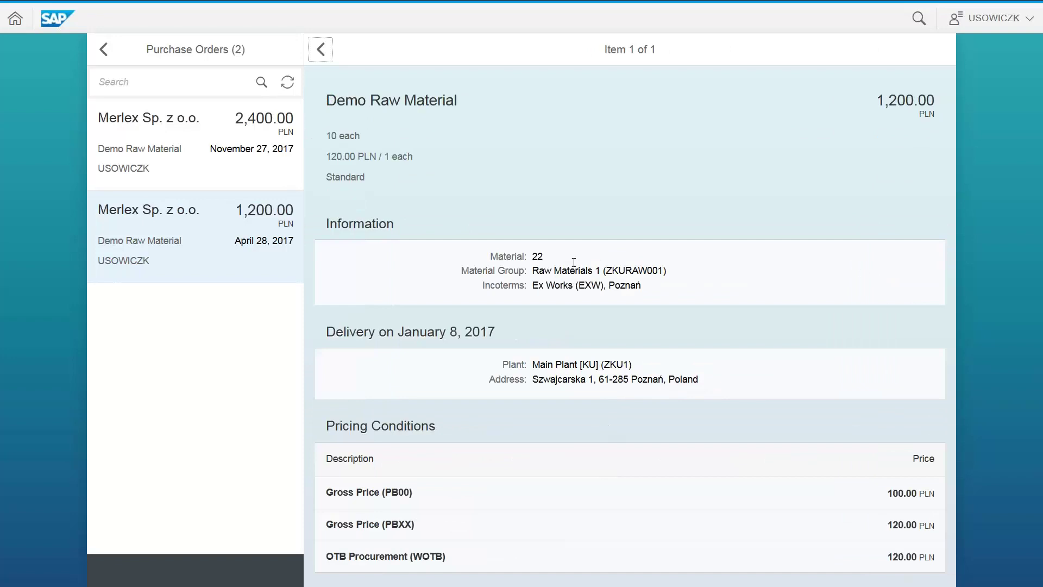
left_click(320, 49)
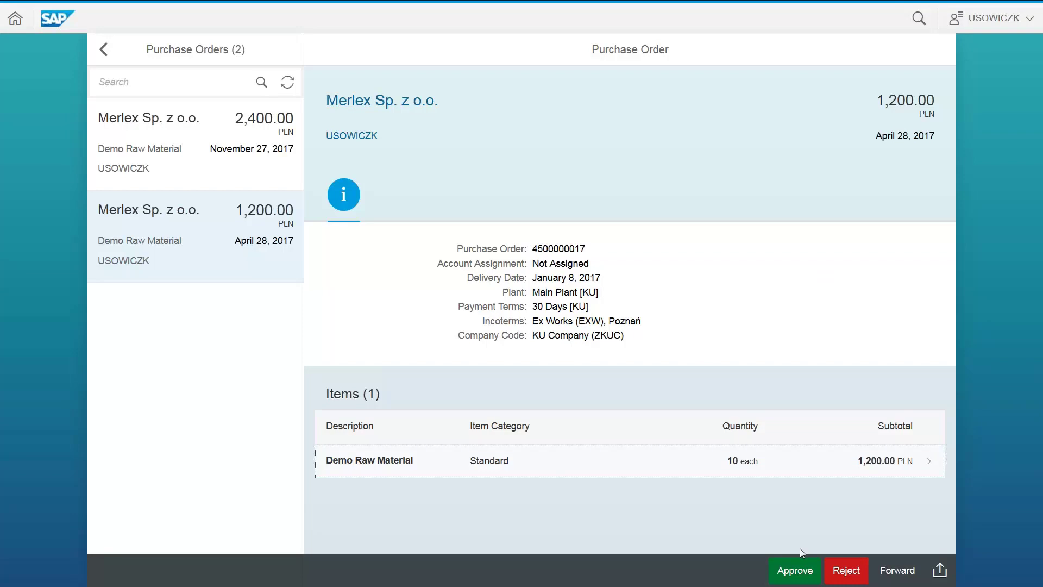
Approve the 1,200 PLN Merlex purchase order with the note "Jest OK." and return to the home page.
left_click(795, 570)
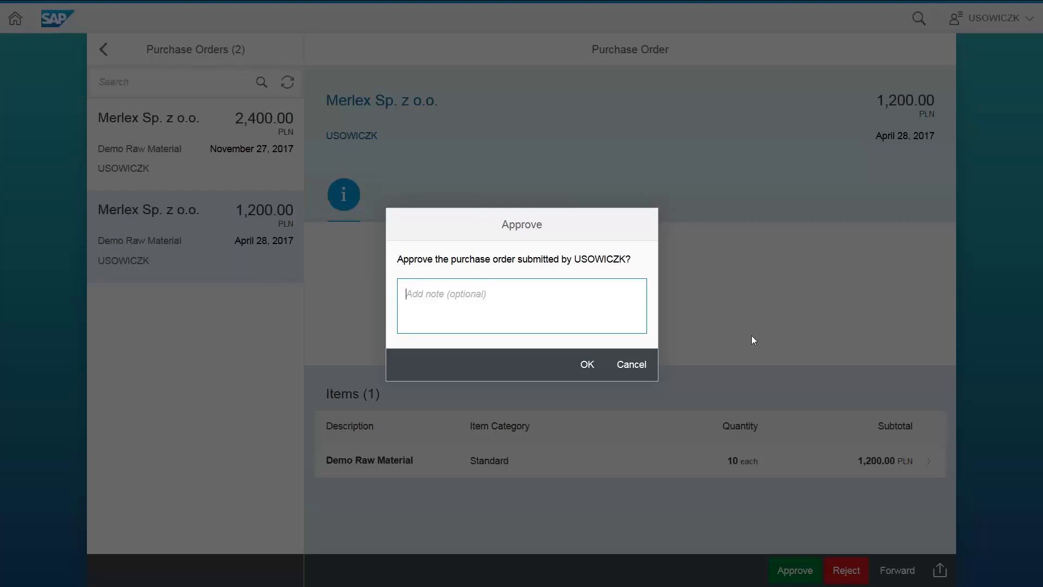
type("Jest OK.")
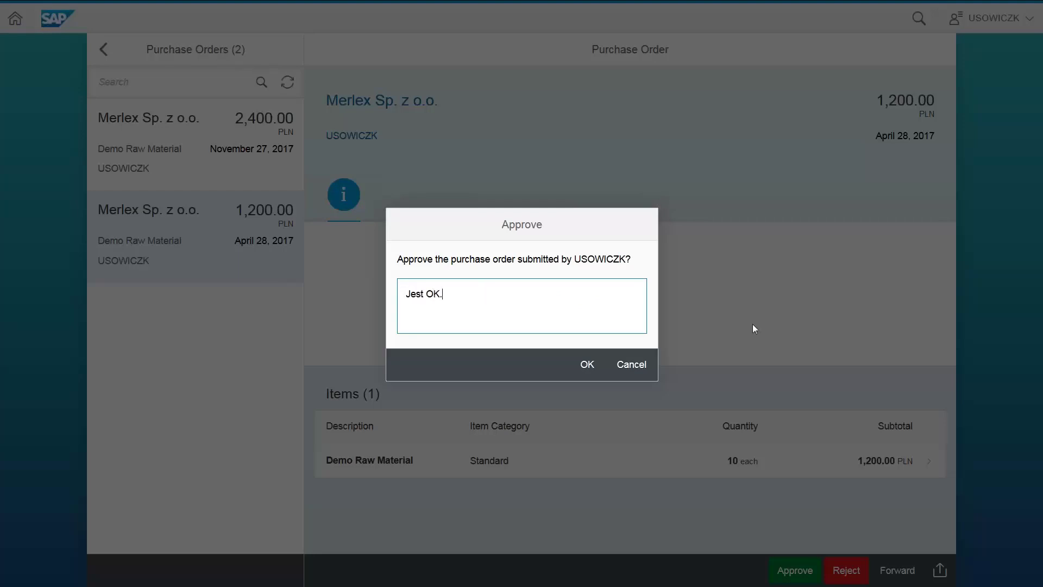
left_click(587, 365)
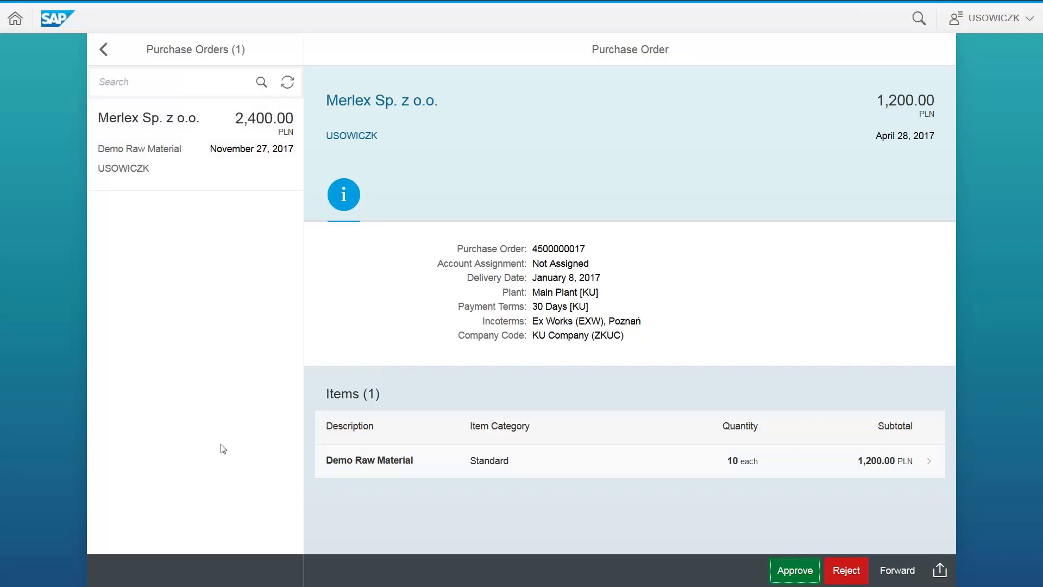
left_click(103, 50)
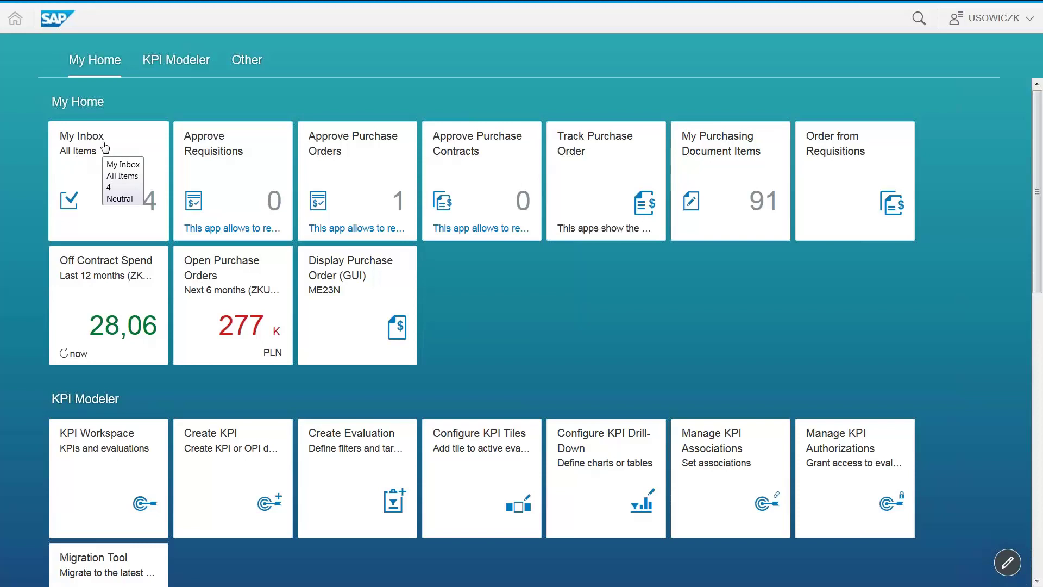
Open My Inbox and read the "Approve notification of absence" work item.
left_click(144, 182)
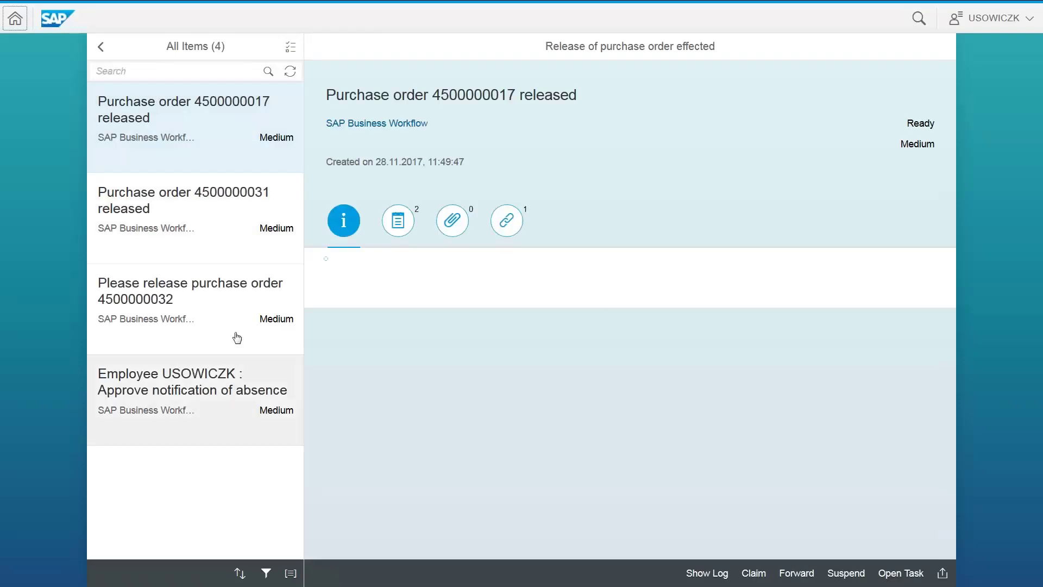
left_click(205, 228)
left_click(273, 416)
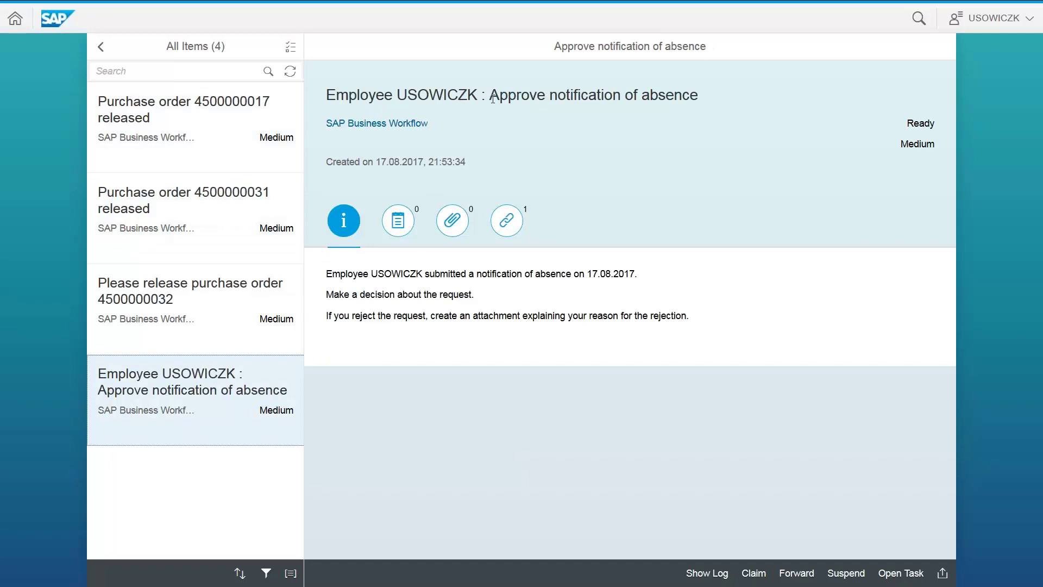
left_click_drag(490, 98, 752, 91)
left_click(655, 256)
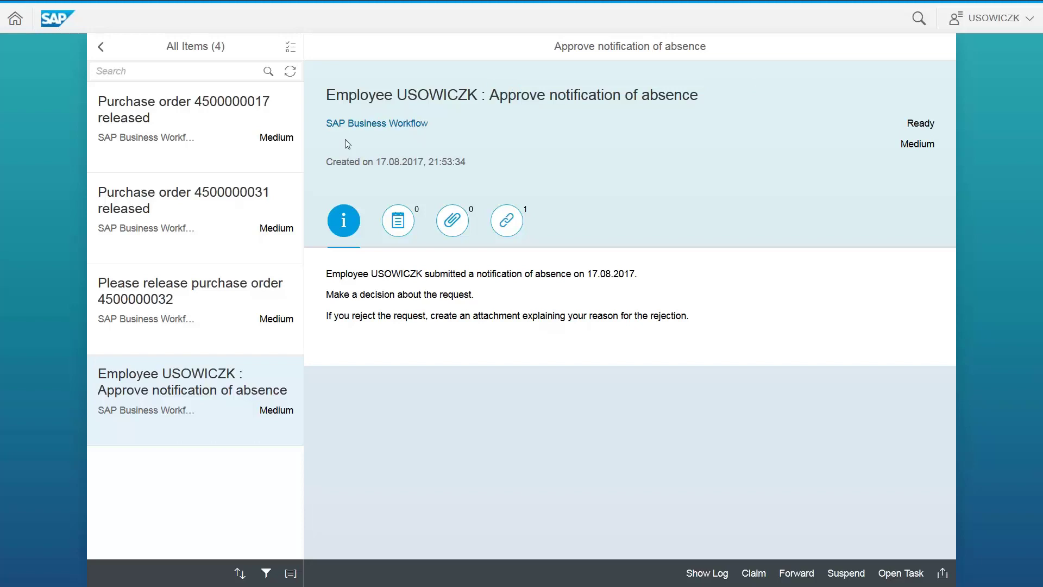
Check the absence notification's linked objects and description, try to open its task, and return to the home page.
left_click(507, 220)
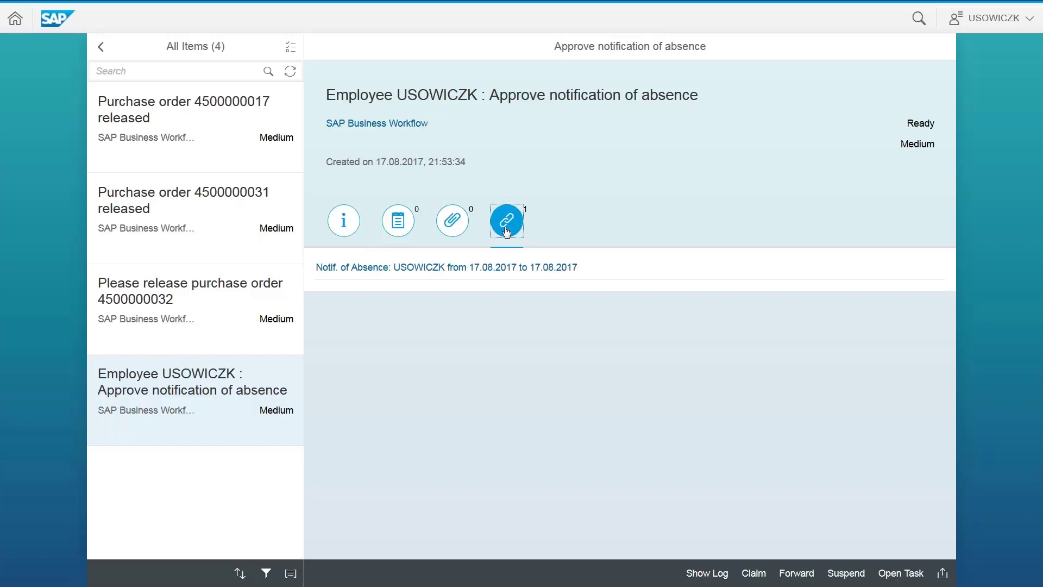
left_click(356, 227)
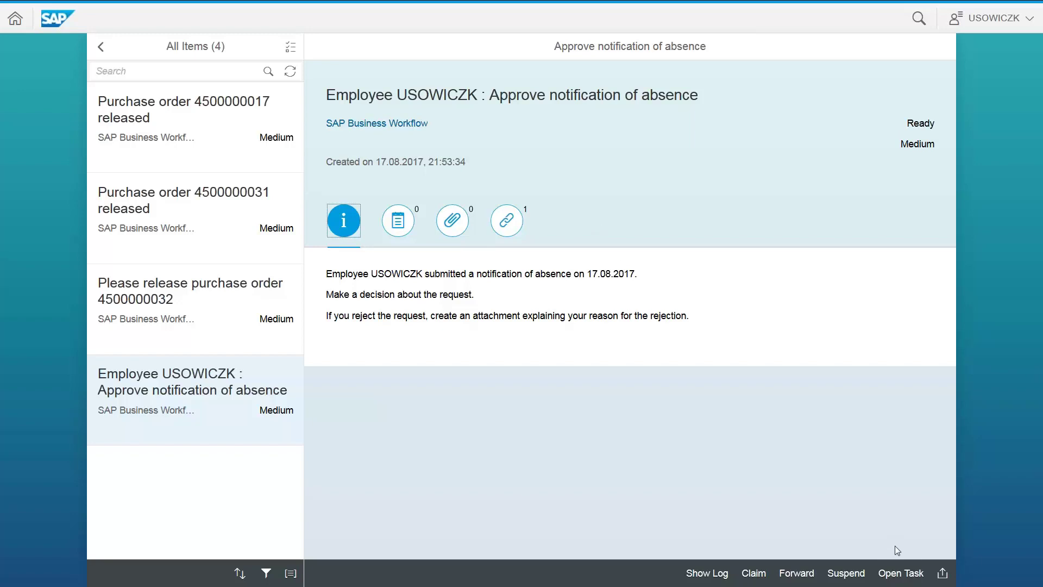
left_click(902, 574)
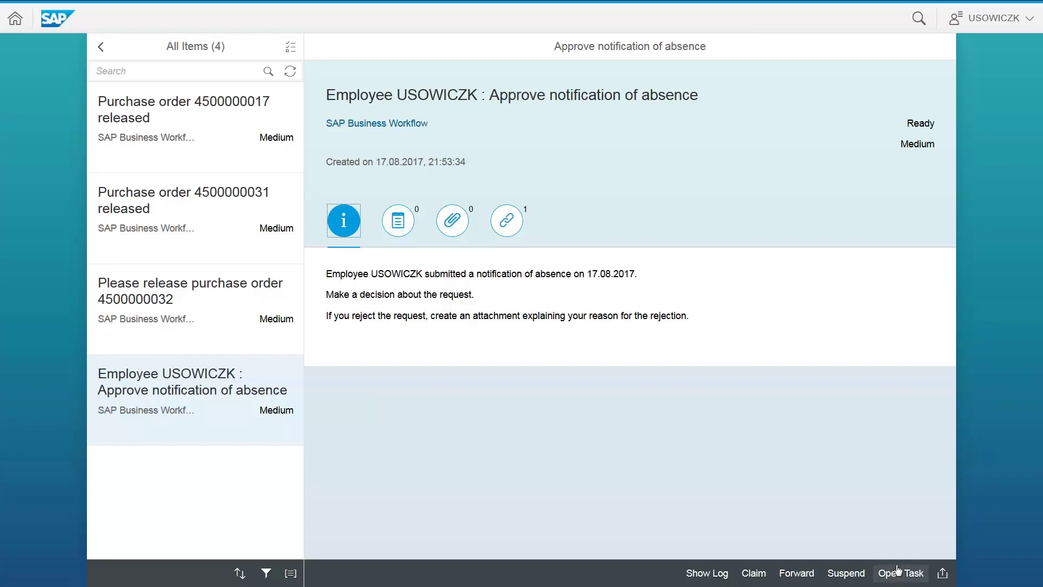
left_click(100, 47)
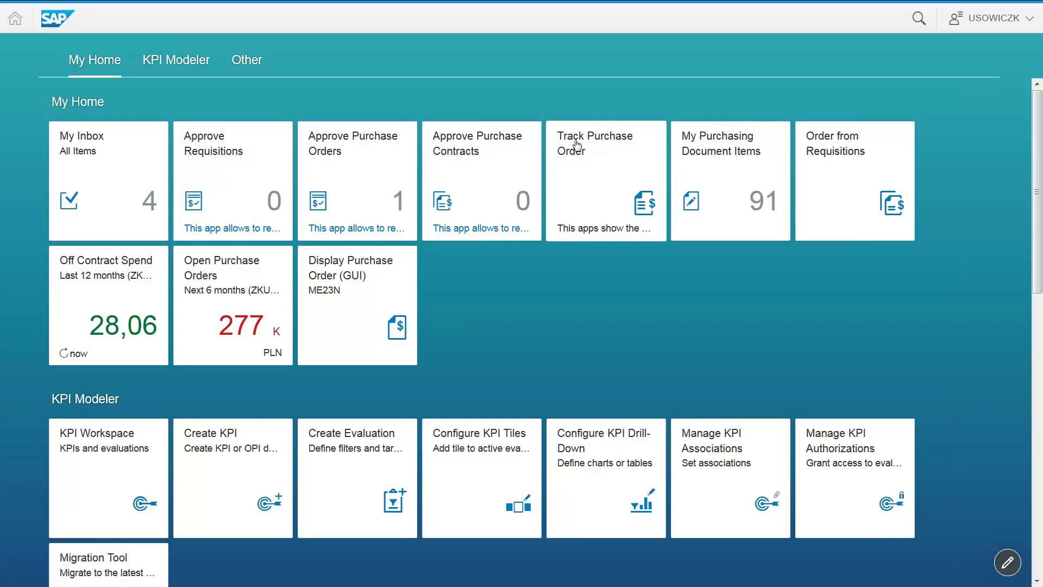
Open Track Purchase Order and compare the processing status of the two Merlex purchase orders.
left_click(608, 171)
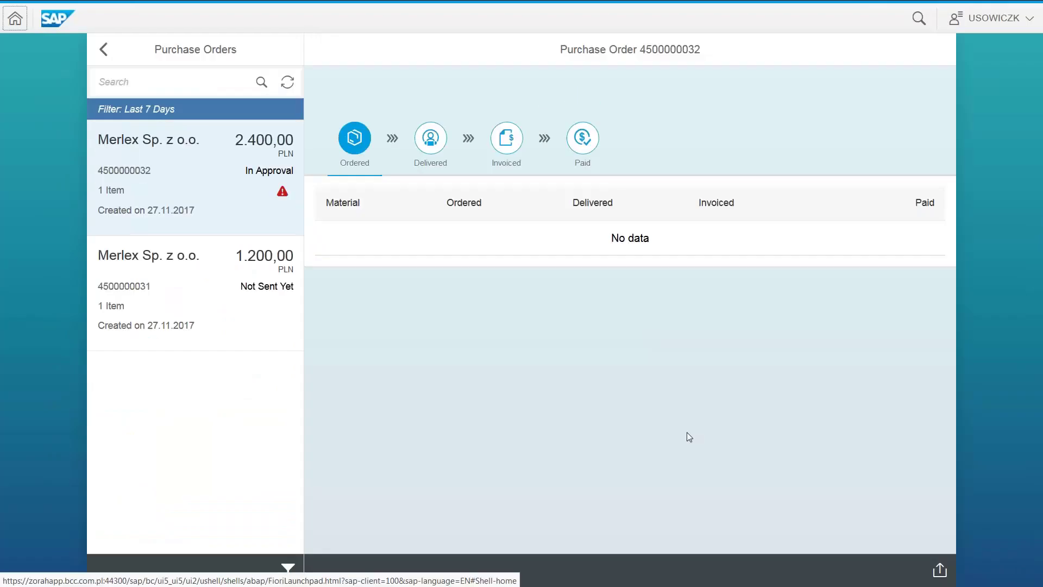
left_click(254, 302)
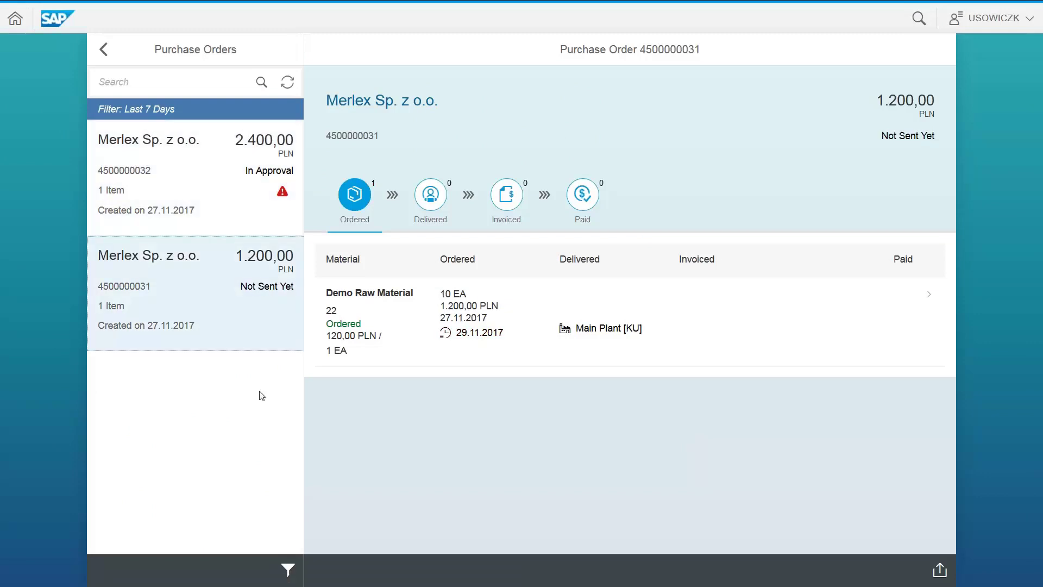
left_click(240, 203)
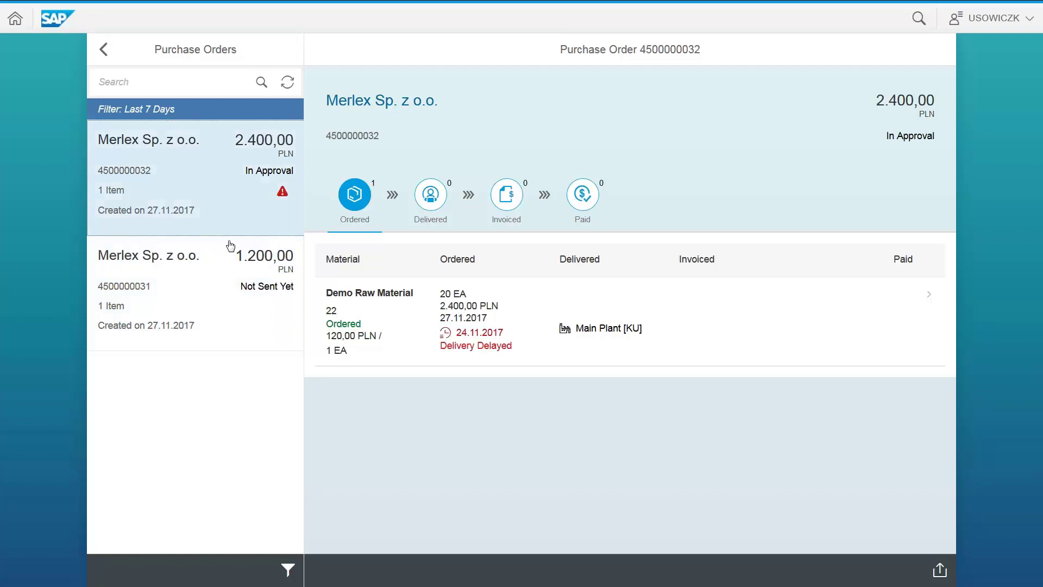
left_click(244, 292)
Filter the tracked purchase orders by "Last 7 Days - Only With Alerts".
left_click(287, 570)
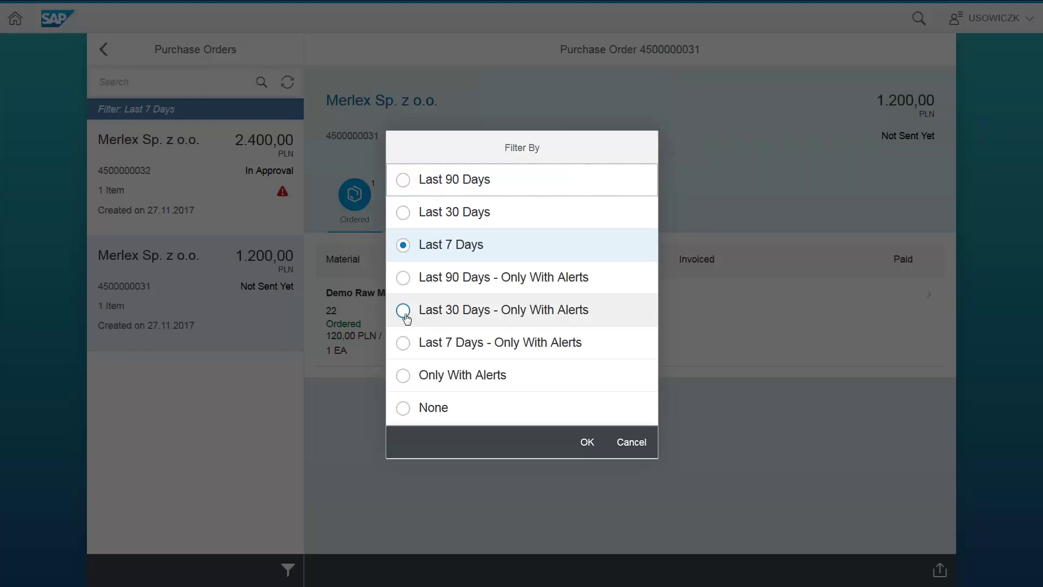
left_click(407, 342)
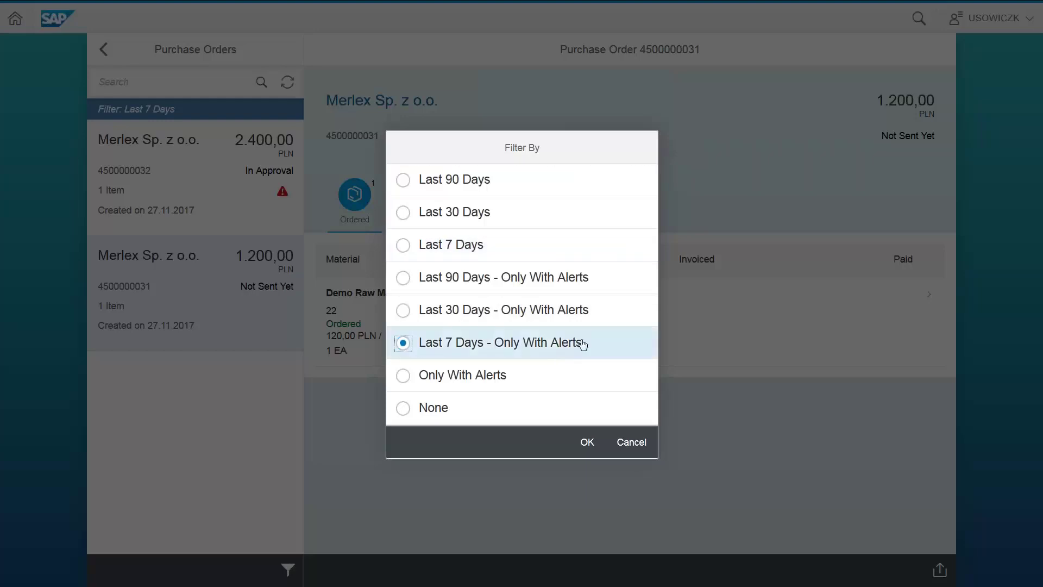
left_click(587, 443)
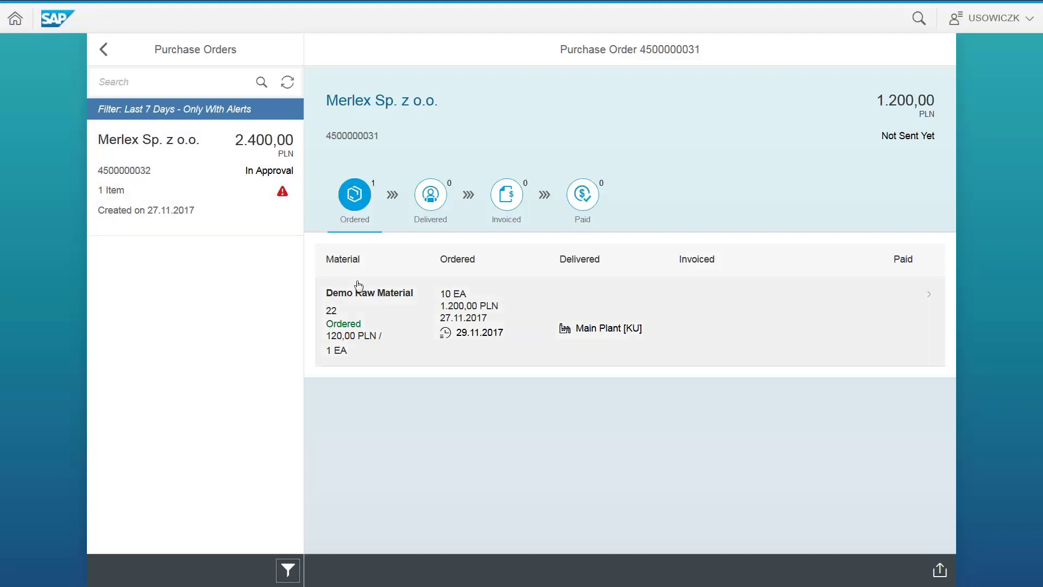
Examine the Demo Raw Material item of the 2,400 PLN order from delivery to follow-on documents, and return to the home page.
left_click(242, 205)
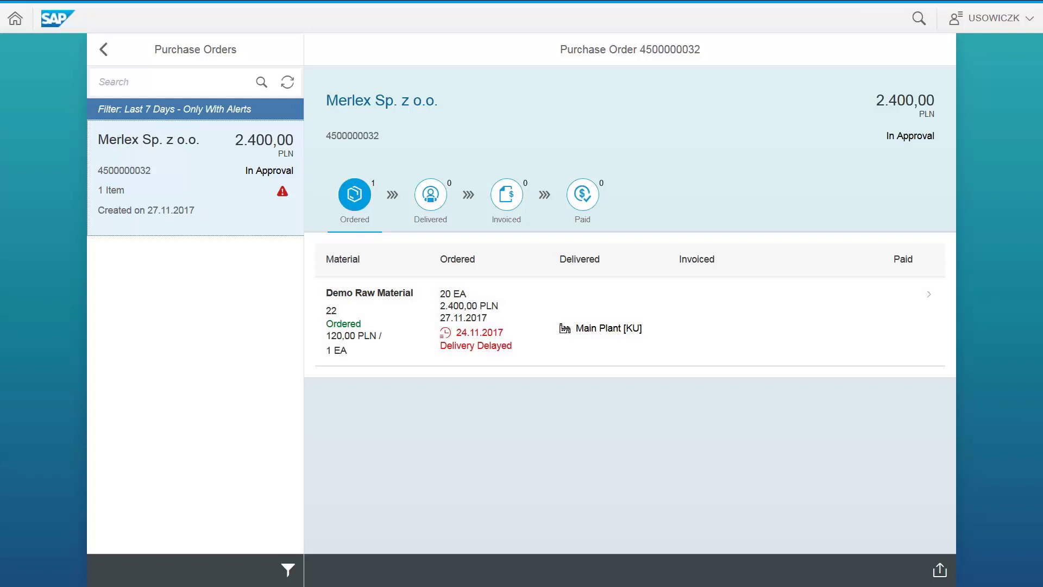
left_click(787, 316)
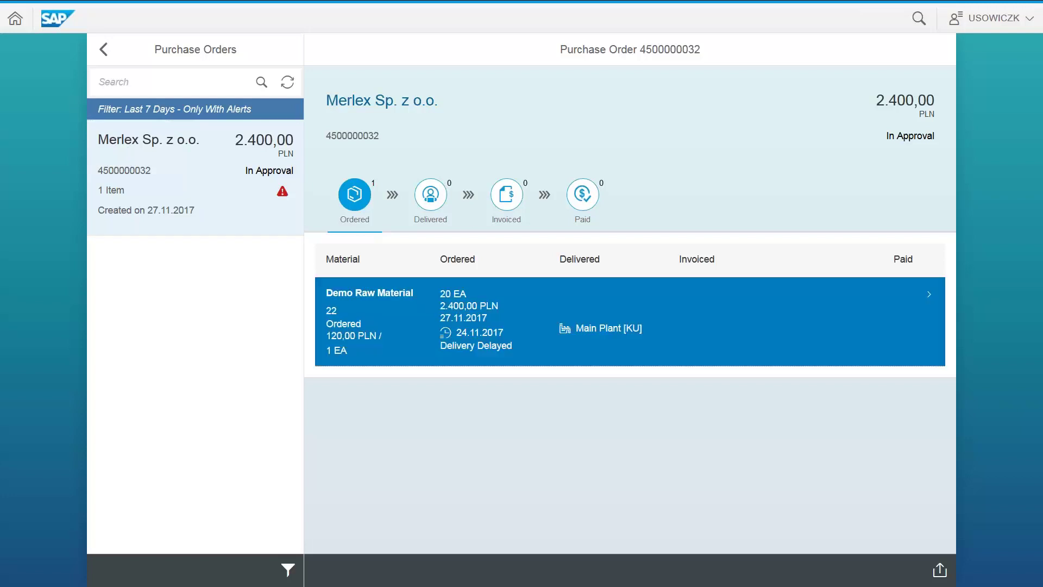
scroll(780, 231, "down", 5)
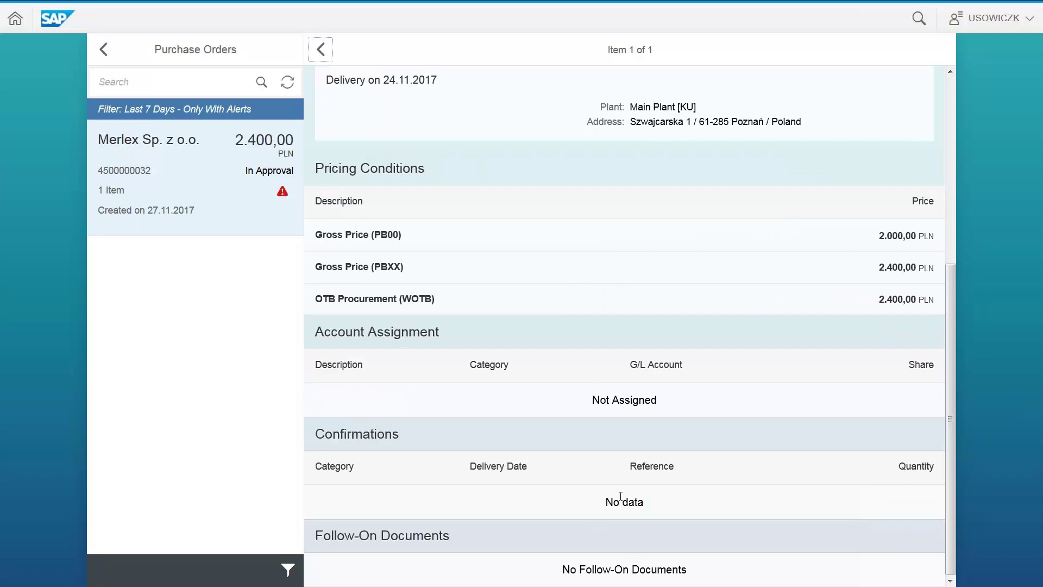
scroll(603, 529, "up", 5)
scroll(569, 300, "down", 5)
scroll(580, 335, "up", 5)
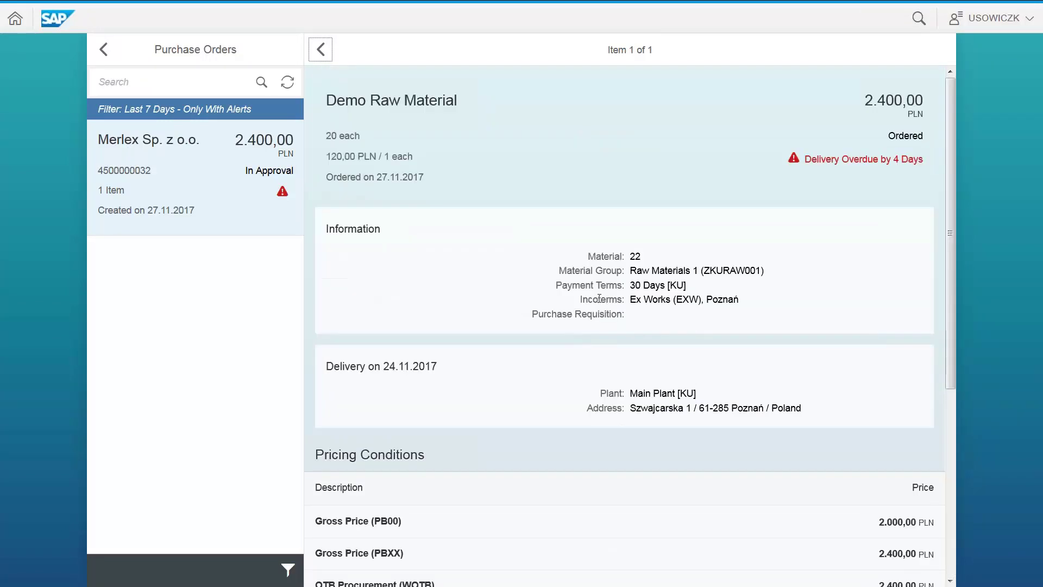
scroll(652, 359, "down", 5)
scroll(640, 361, "up", 5)
left_click(320, 49)
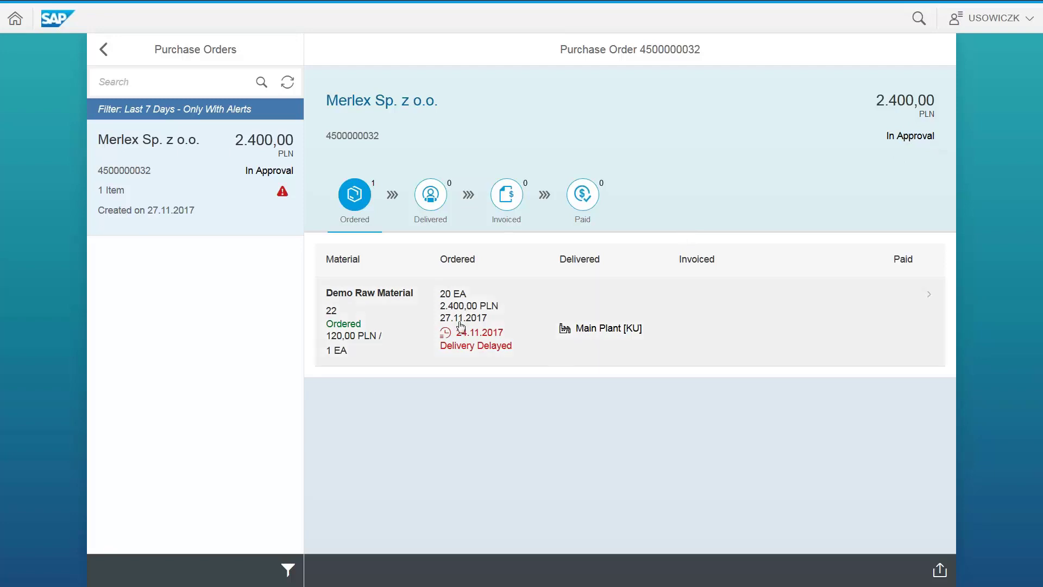
left_click(102, 50)
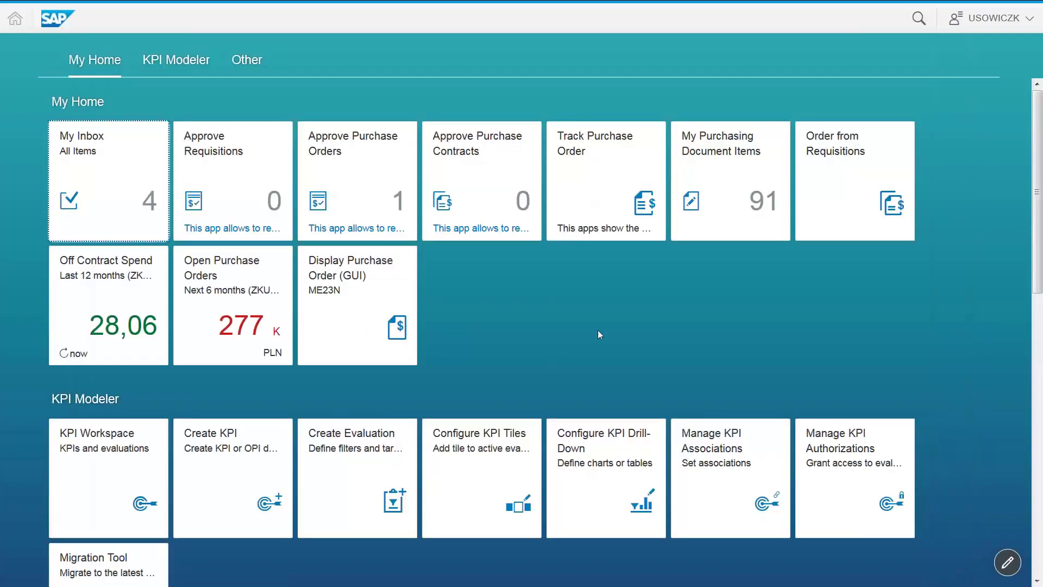
Open My Purchasing Document Items and examine the purchase order, scheduling agreement and contract items per supplier.
left_click(713, 205)
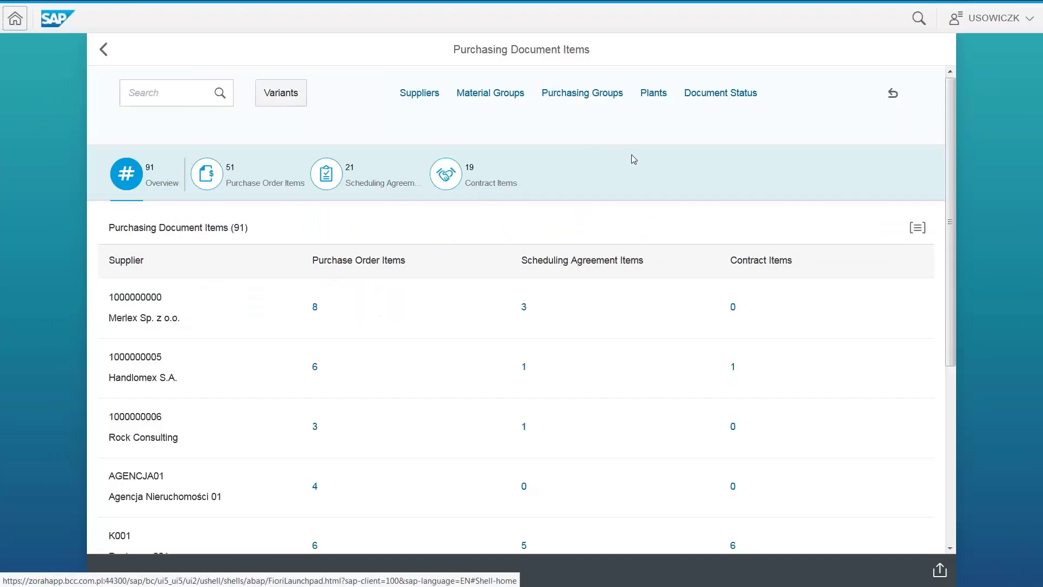
scroll(631, 158, "down", 5)
scroll(370, 326, "up", 5)
left_click(103, 49)
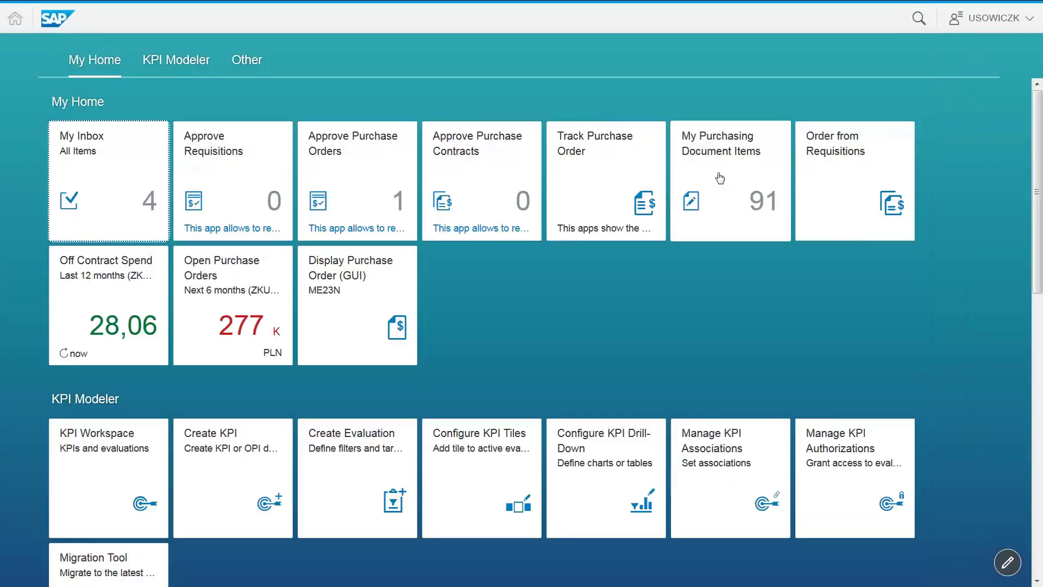
left_click(719, 177)
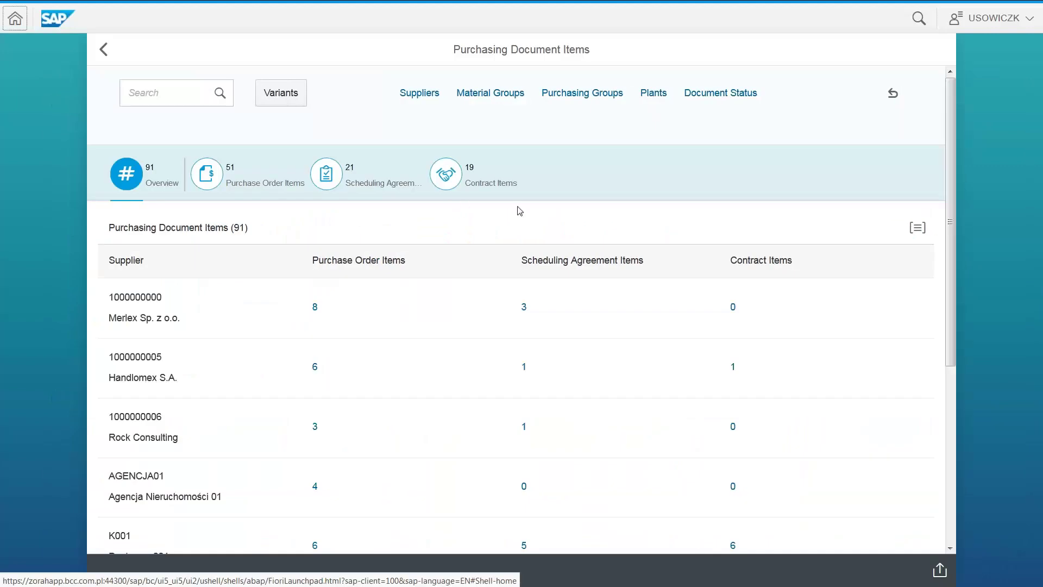
scroll(369, 296, "down", 3)
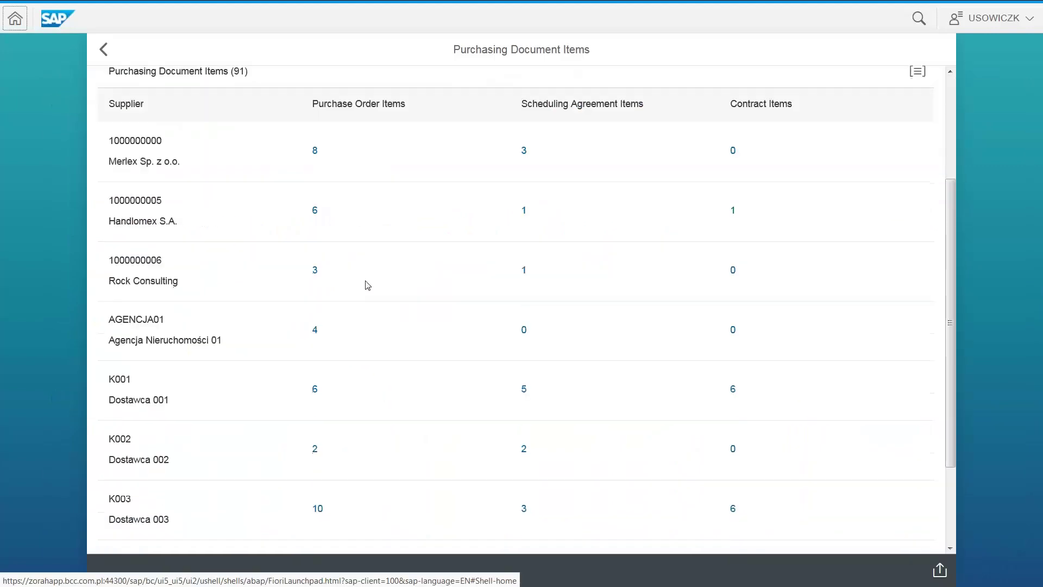
scroll(366, 284, "up", 3)
scroll(440, 243, "down", 3)
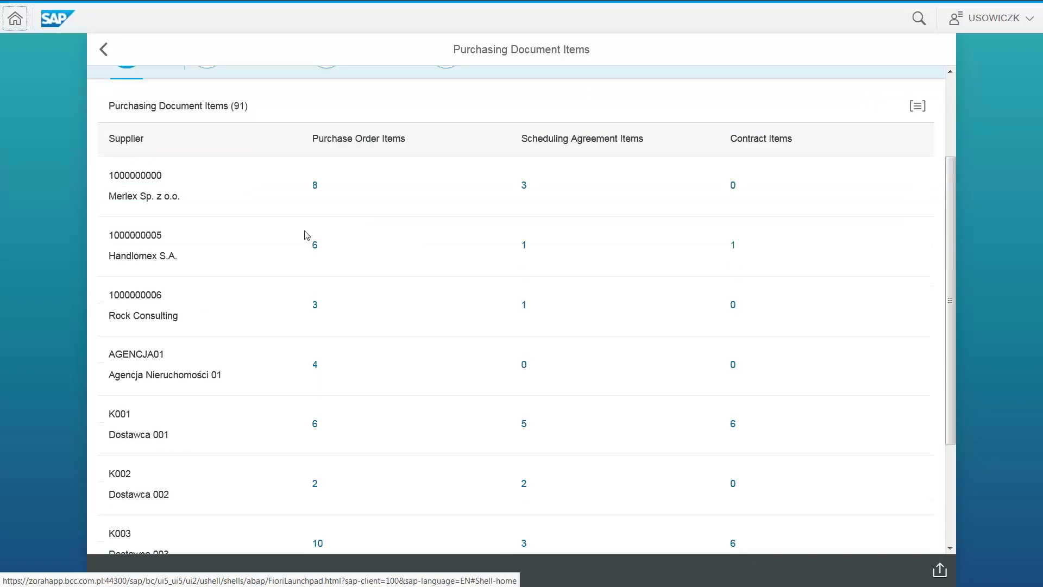
Examine the purchase order items and the scheduling agreement items of Merlex Sp. z o.o., and return to the home page.
scroll(233, 160, "up", 3)
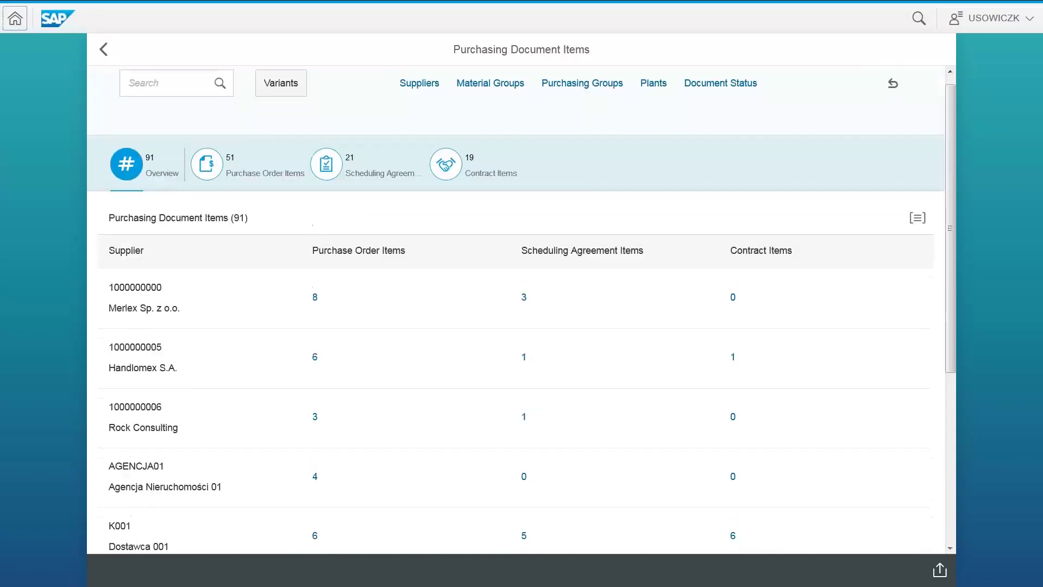
scroll(170, 205, "down", 1)
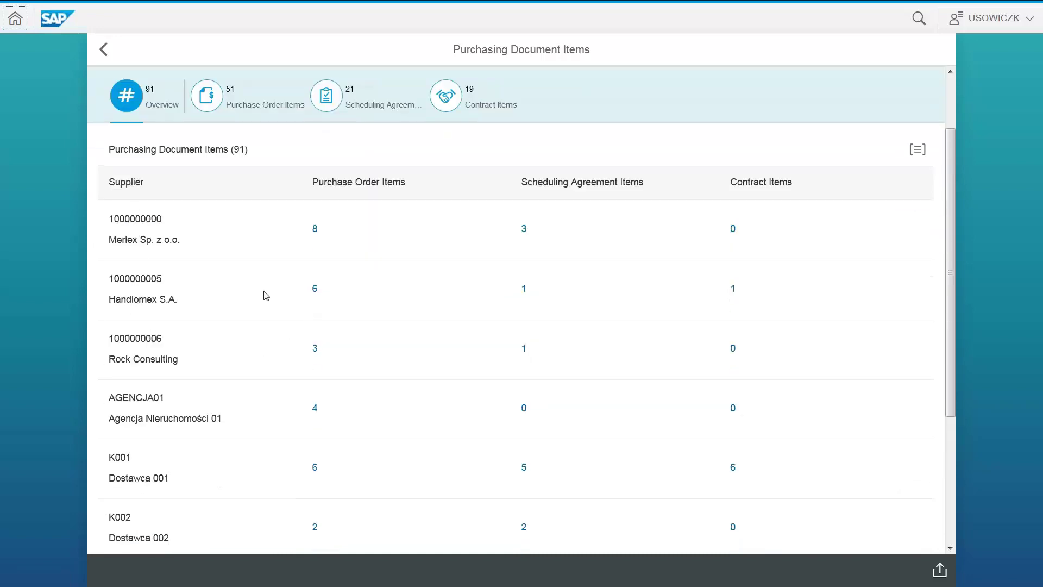
scroll(261, 304, "up", 2)
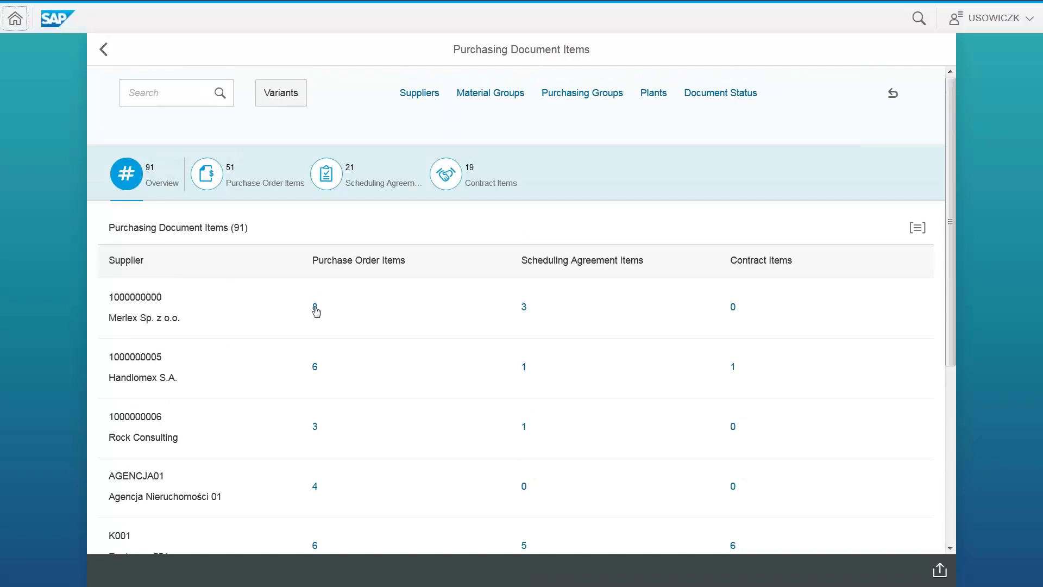
left_click(315, 315)
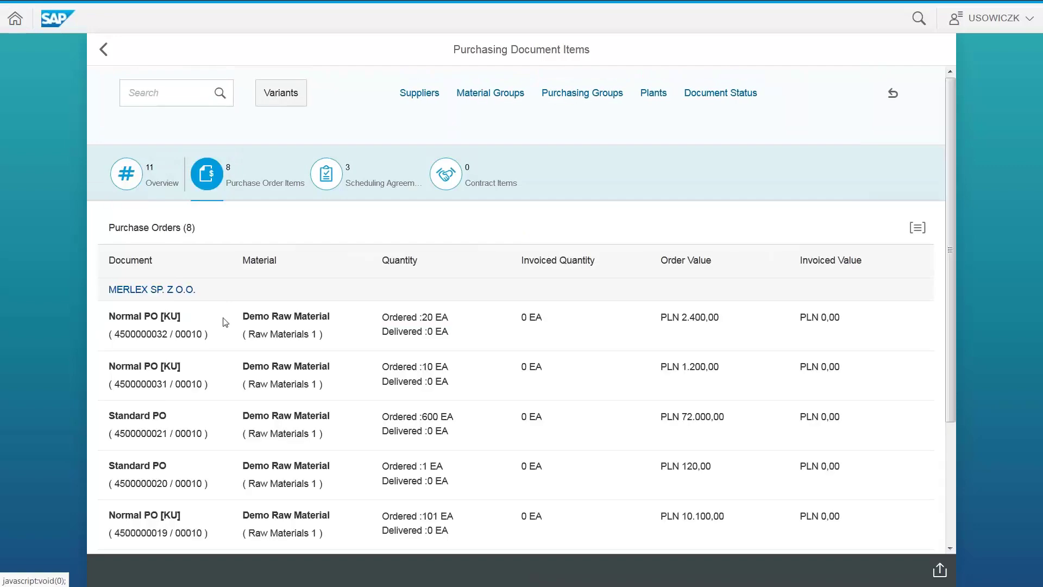
scroll(354, 291, "down", 2)
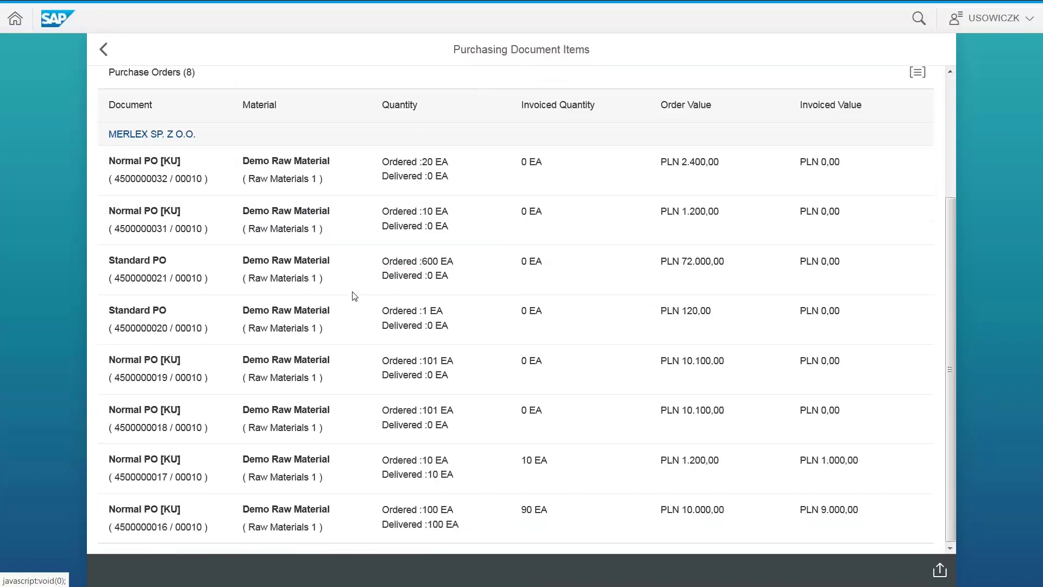
scroll(355, 296, "up", 2)
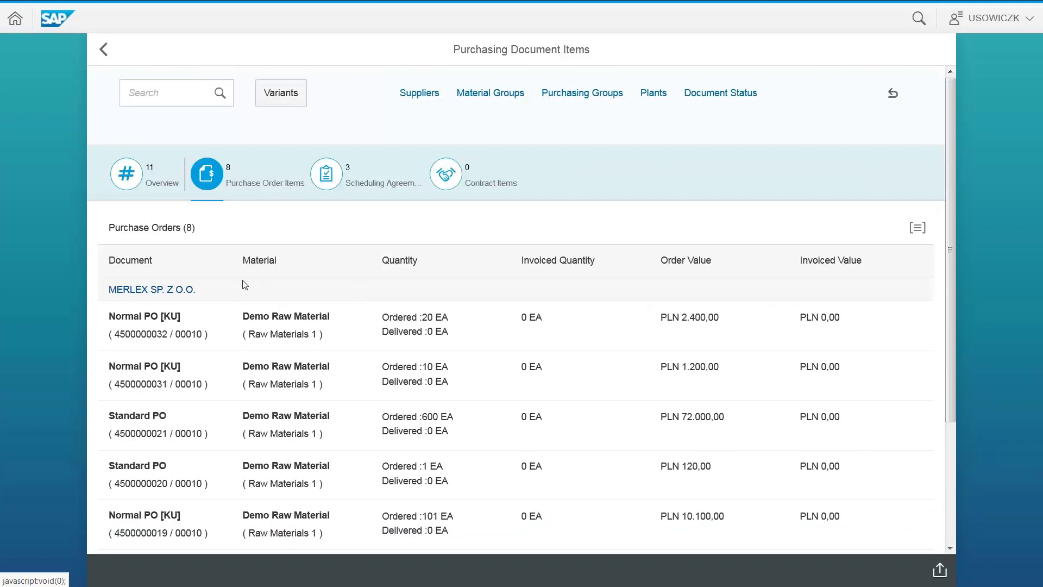
scroll(281, 283, "down", 3)
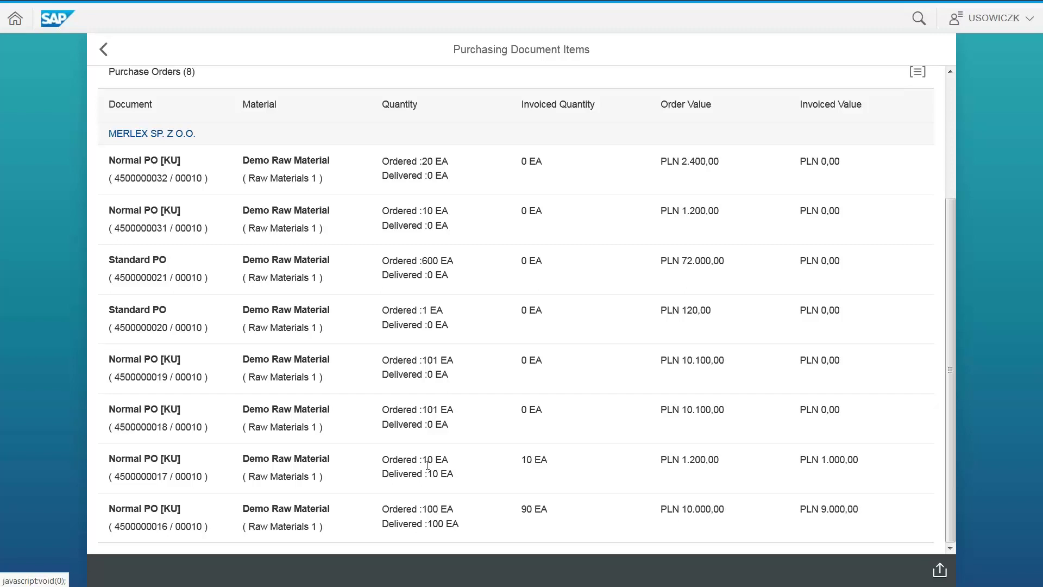
scroll(530, 299, "up", 3)
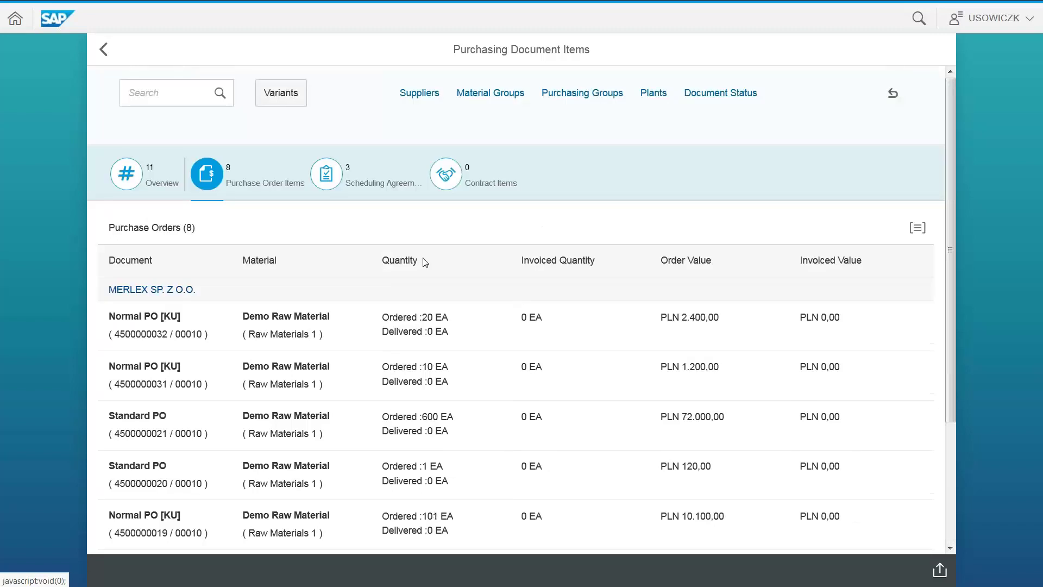
left_click(334, 178)
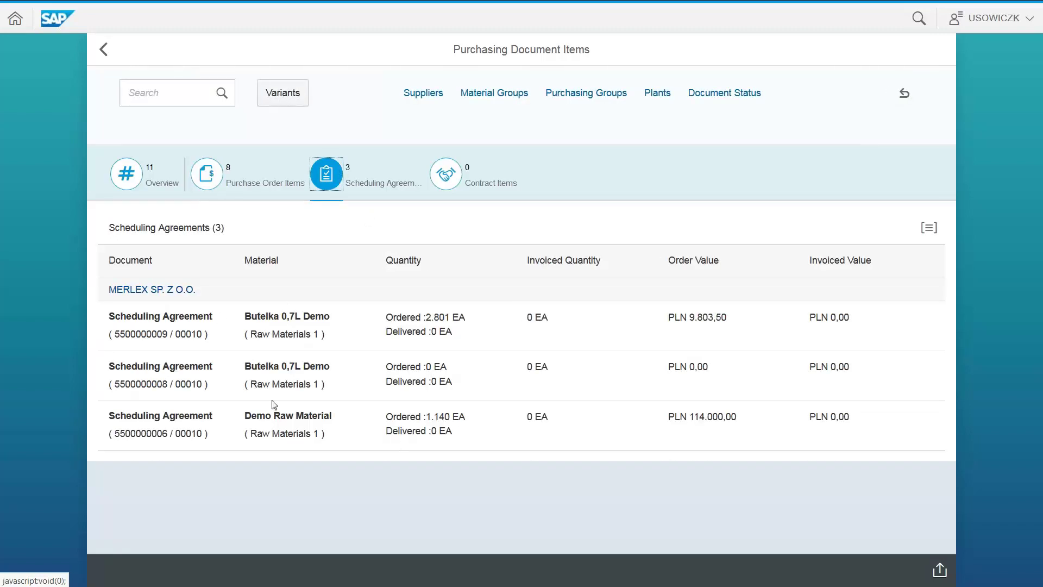
left_click(104, 50)
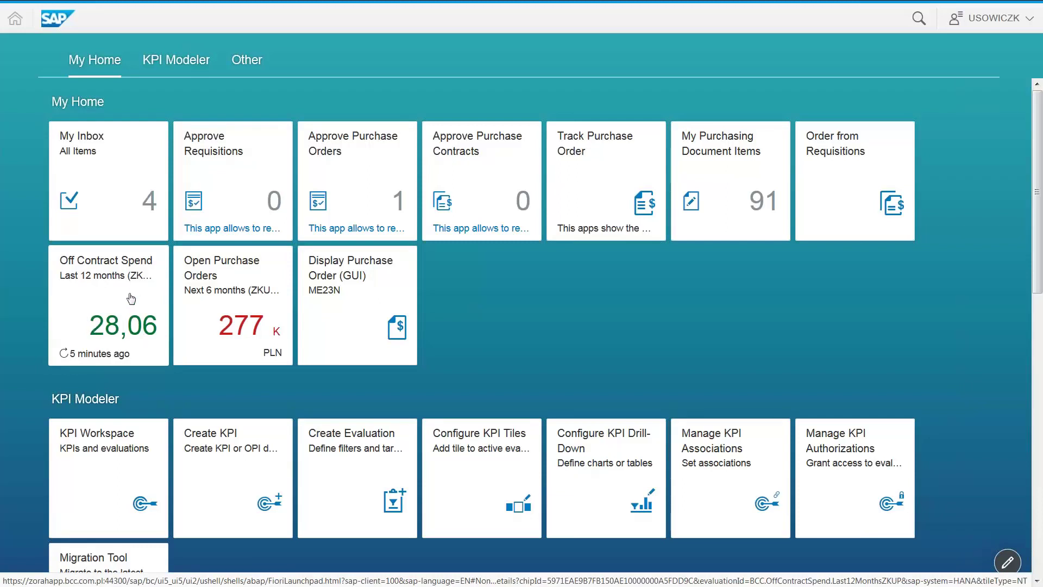
Open Off Contract Spend, examine the chart by month and supplier with its available views, and return to the home page.
left_click(117, 309)
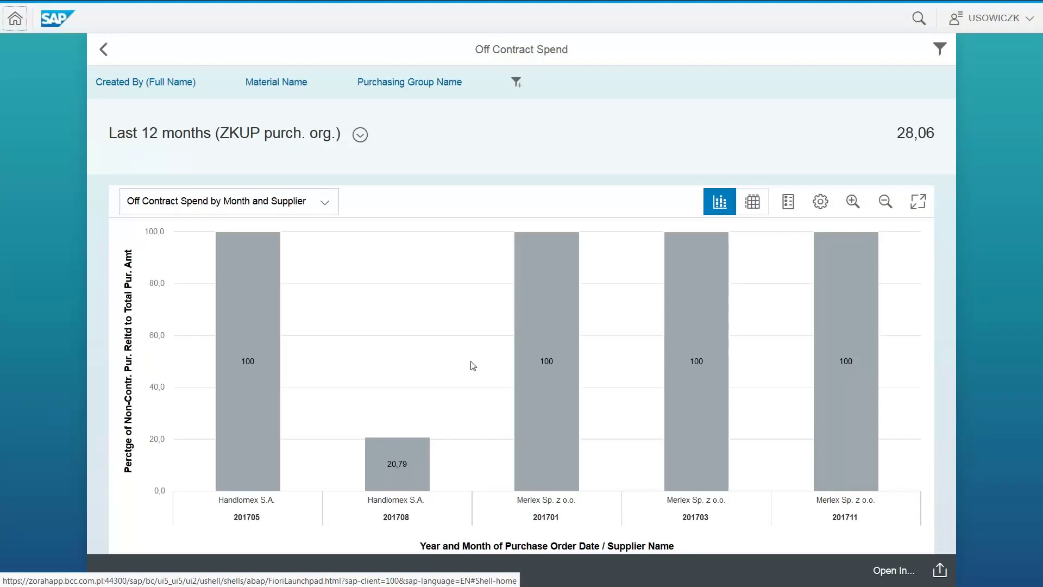
left_click(326, 204)
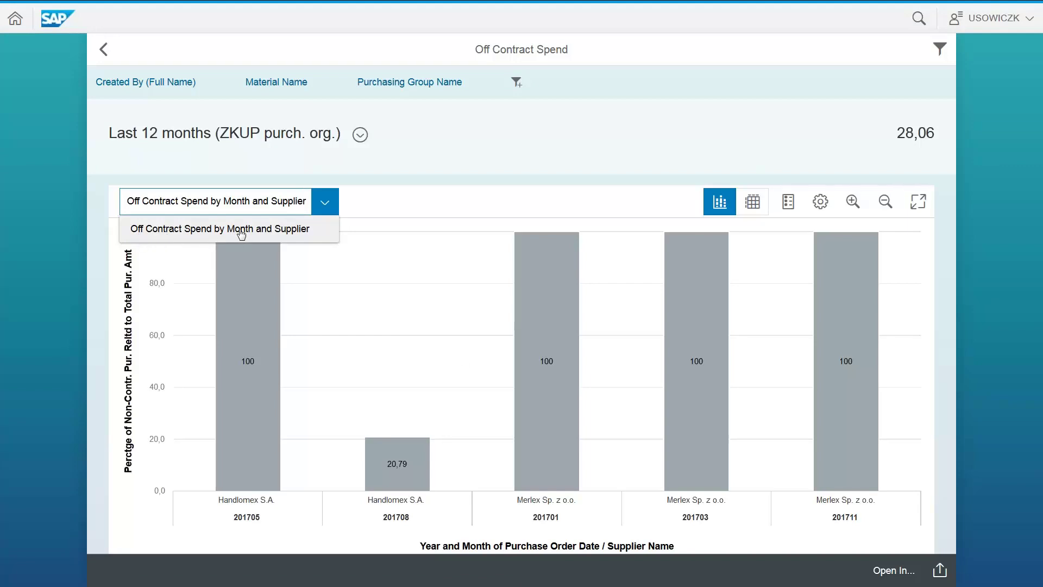
left_click(427, 178)
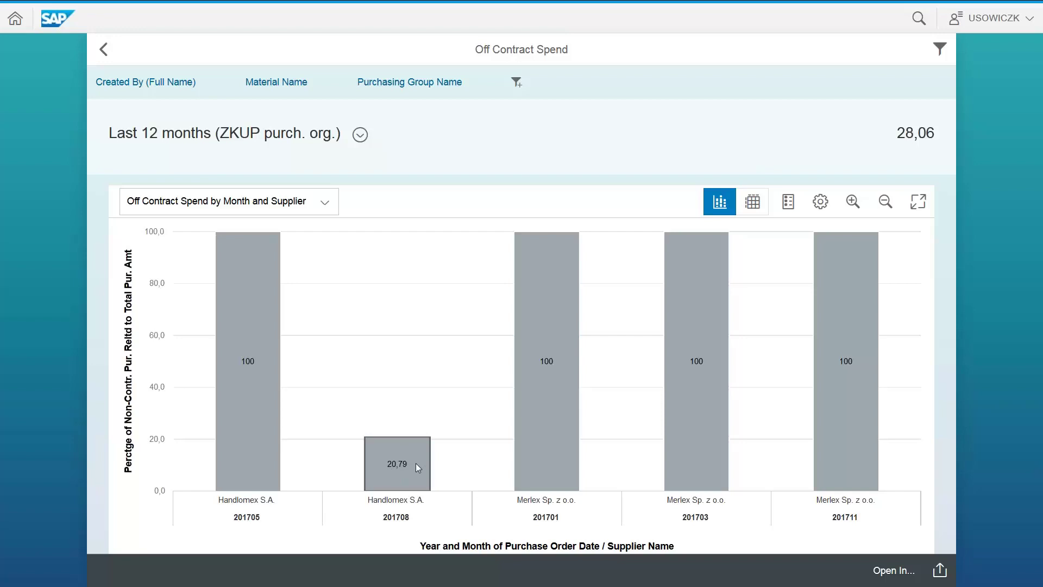
left_click(103, 49)
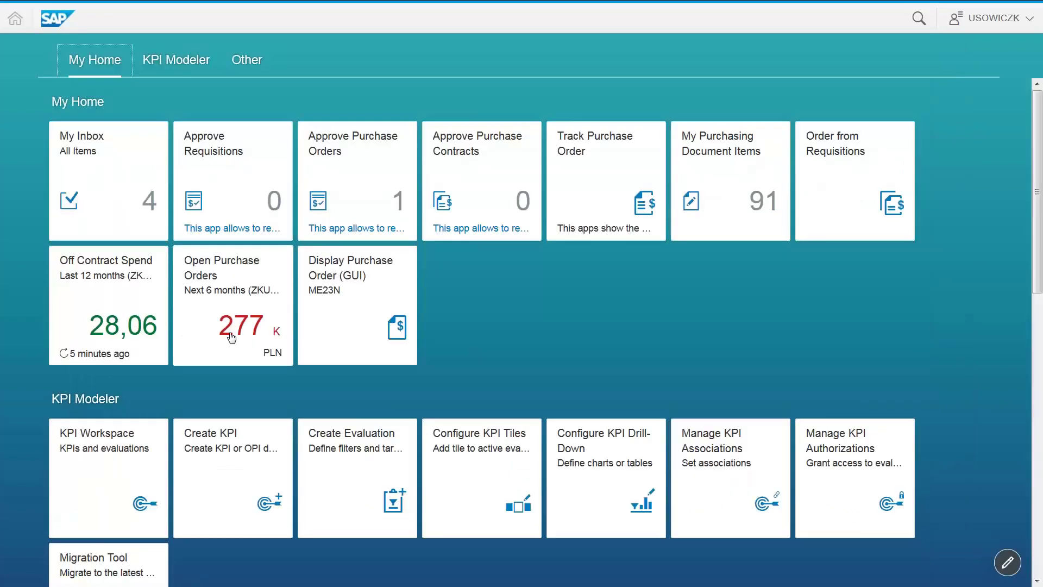
Reopen Off Contract Spend, display the spend by month and supplier as a table, and switch back to the chart.
left_click(125, 298)
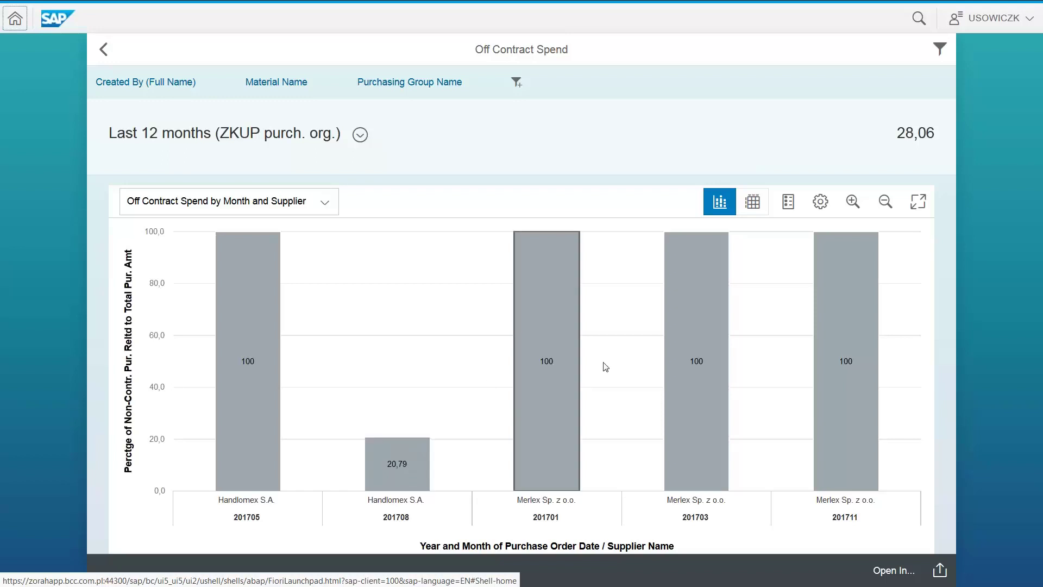
left_click(758, 206)
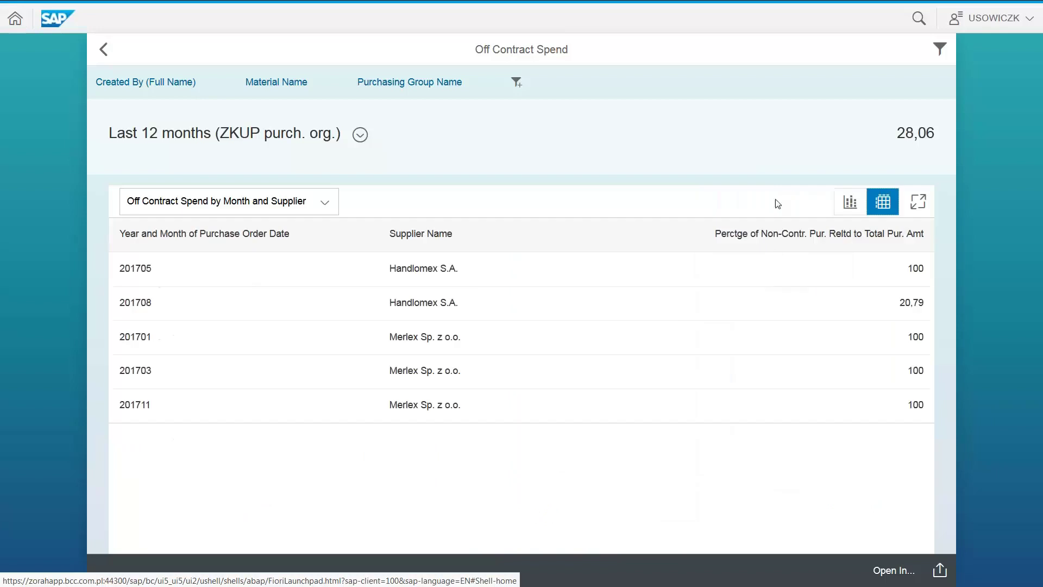
left_click(850, 202)
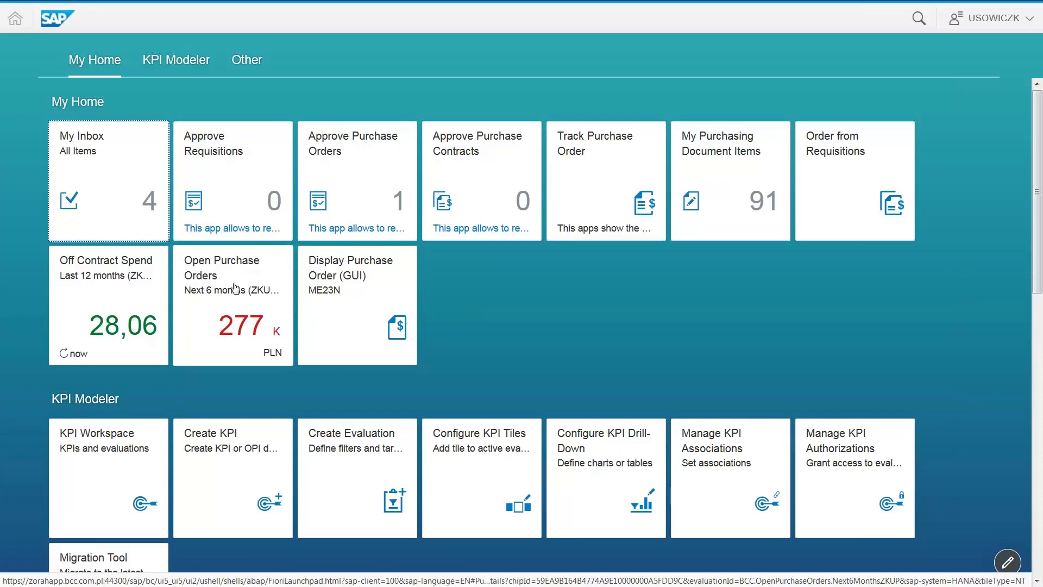
Open the Open Purchase Orders KPI, compare the open order values by supplier as chart and table, and return to the home page.
left_click(228, 311)
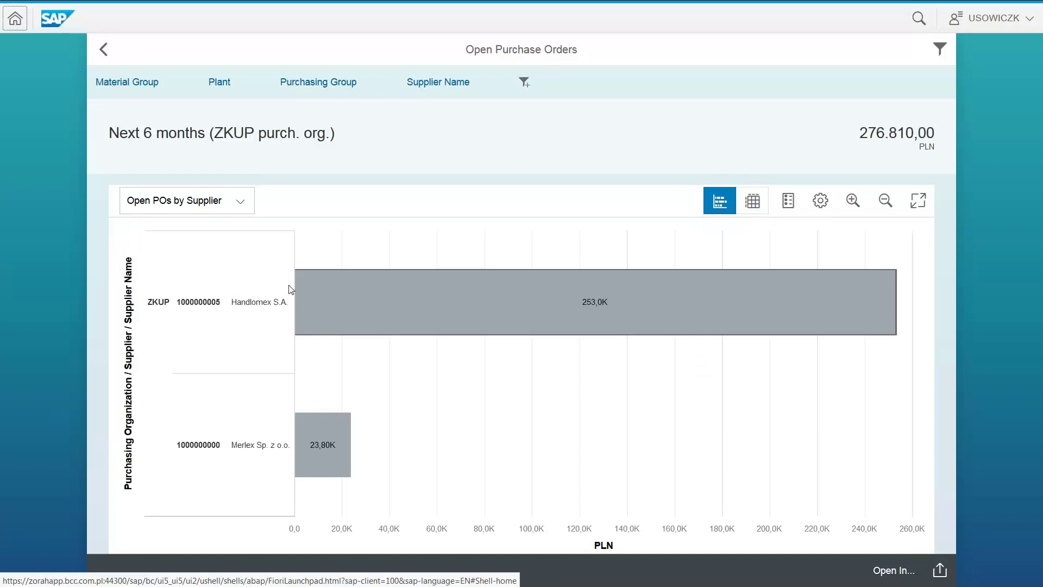
left_click(752, 200)
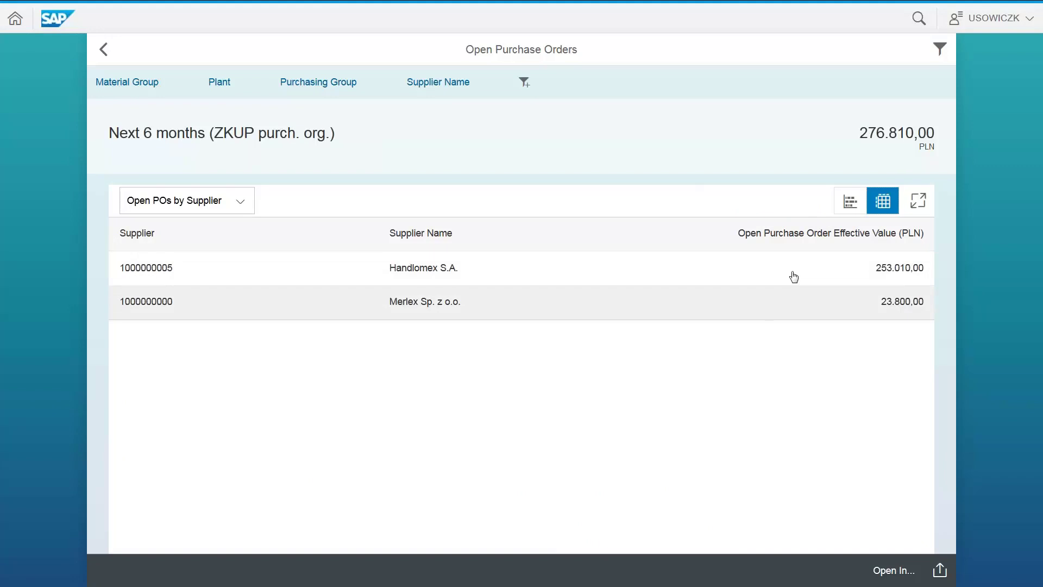
left_click(104, 49)
scroll(568, 310, "down", 2)
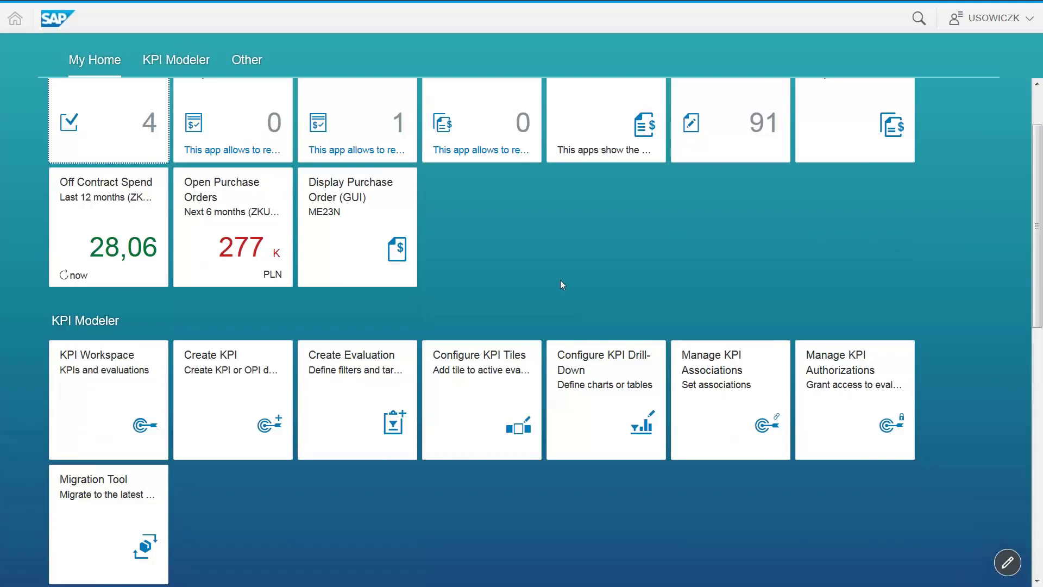
scroll(560, 280, "up", 2)
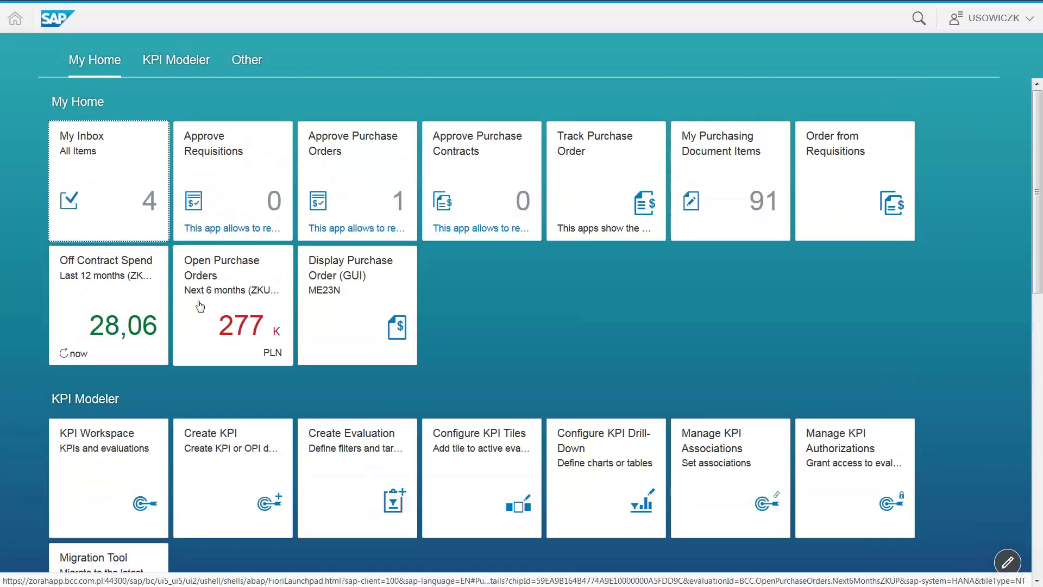
left_click(482, 274)
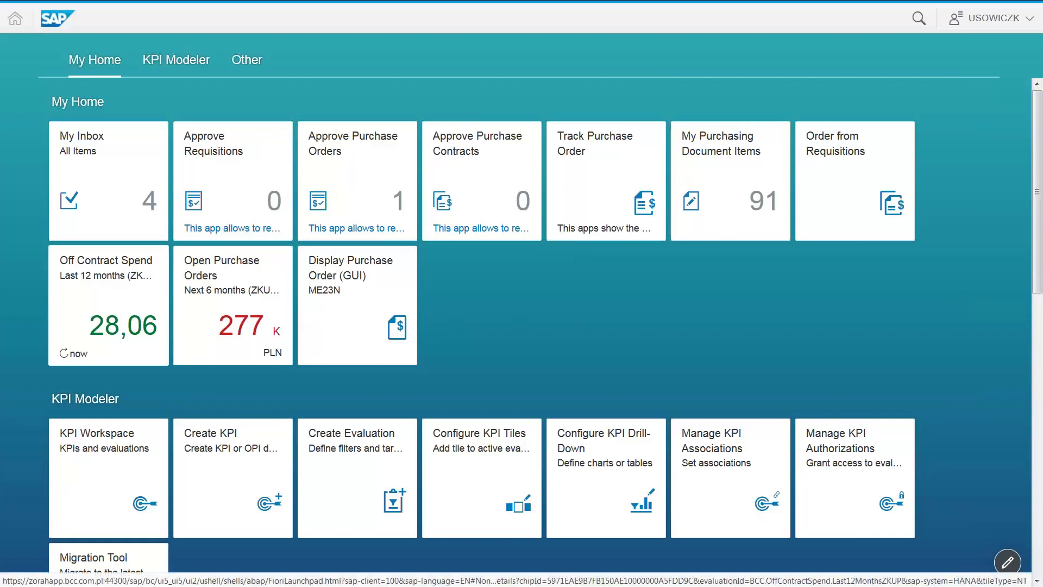
Open KPI Workspace and display the "Next 6 months (ZKUP purch. org.)" evaluation of the Open Purchase Orders KPI.
scroll(53, 244, "down", 3)
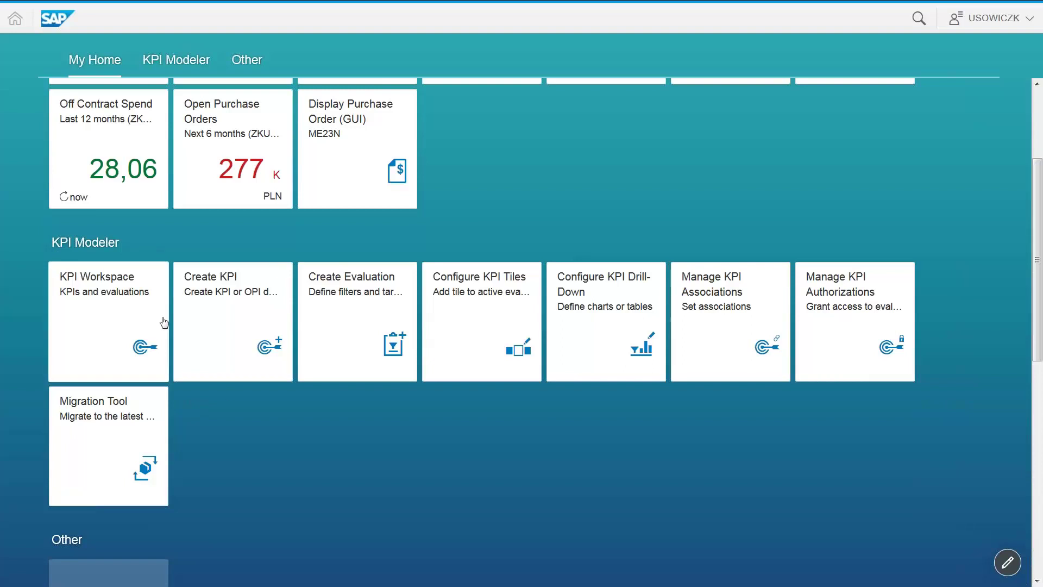
left_click(109, 303)
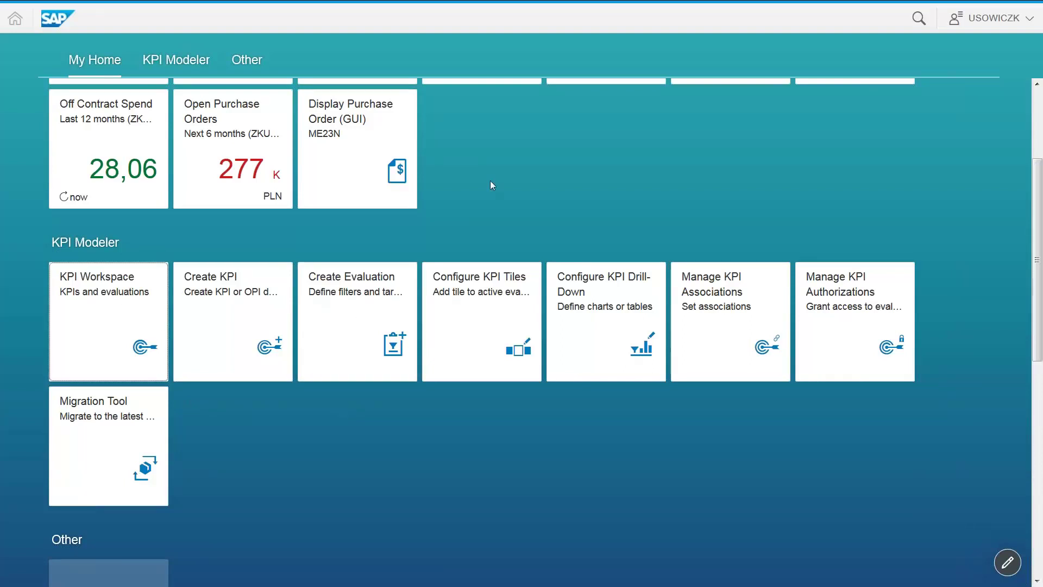
left_click(128, 340)
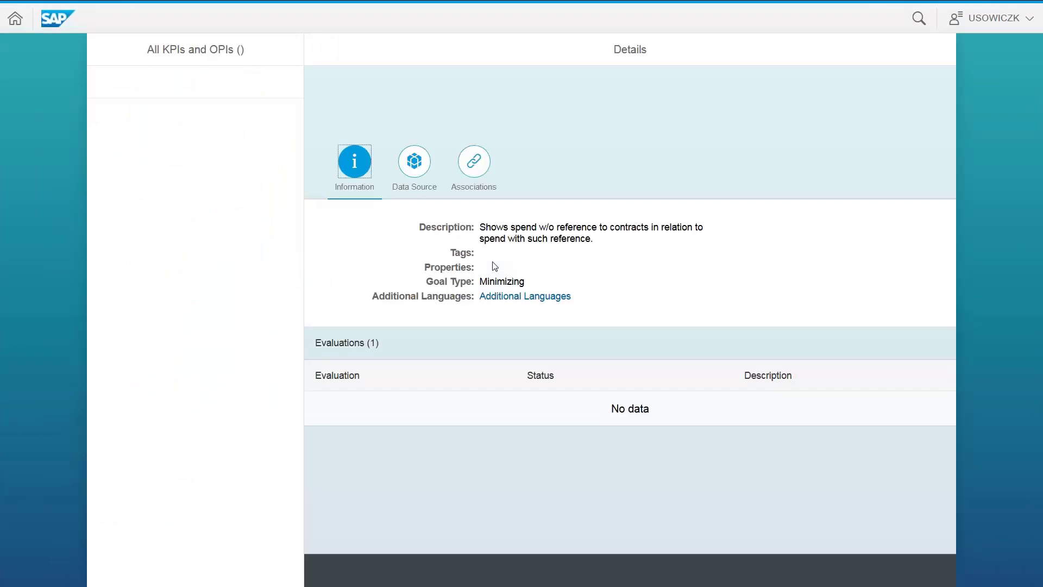
left_click(200, 234)
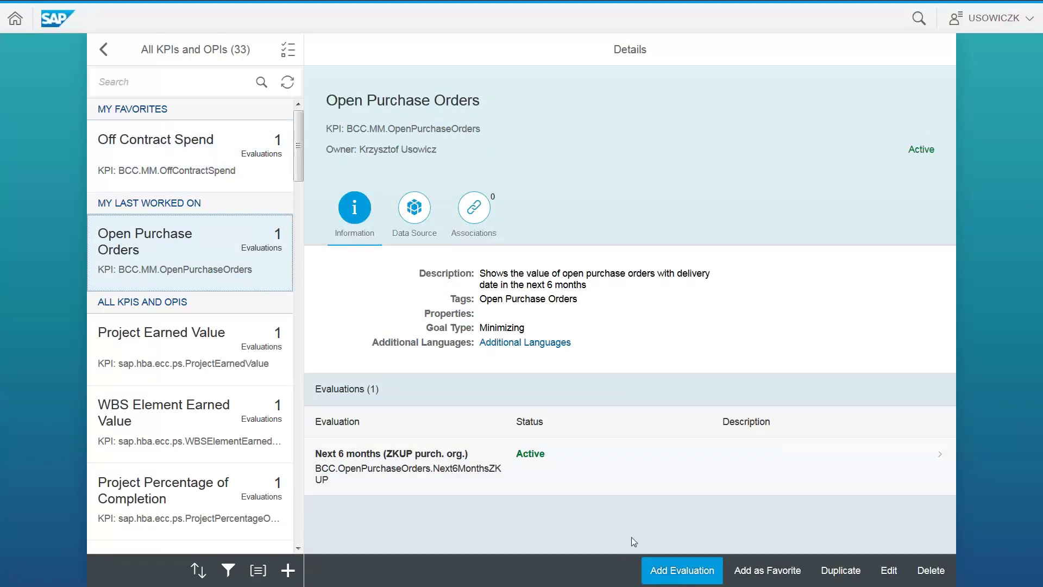
left_click(483, 458)
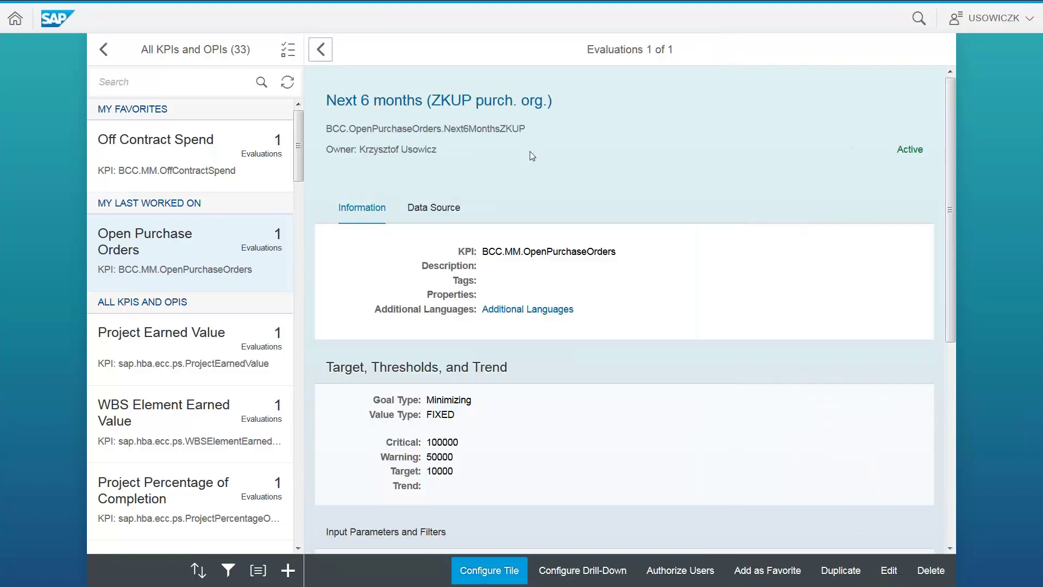
Examine the evaluation's thresholds and its input parameters and filters, including display currency, evaluation time frame, completely delivered items and purchasing organisation.
scroll(648, 217, "down", 6)
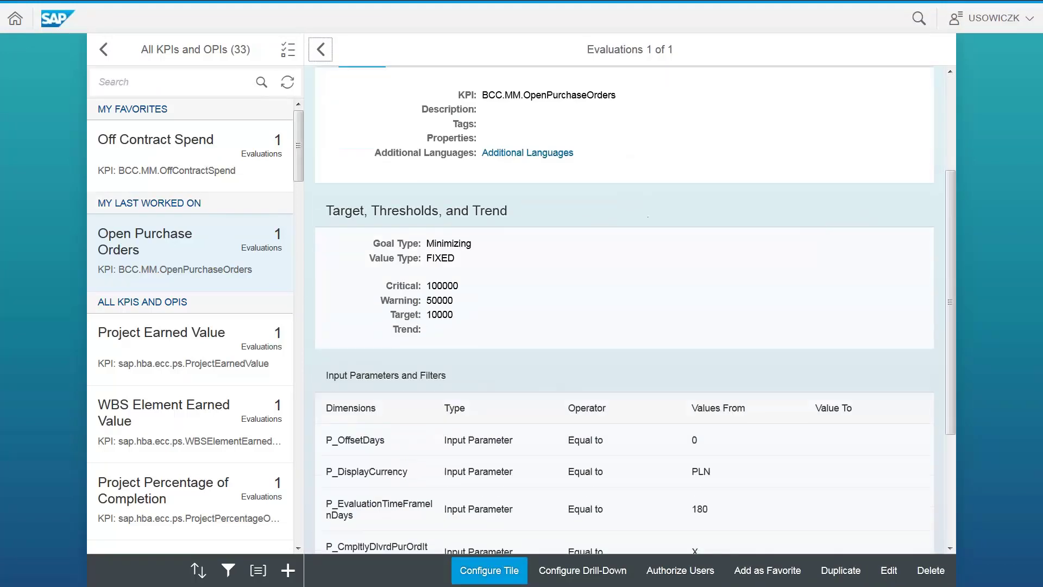
scroll(664, 226, "down", 1)
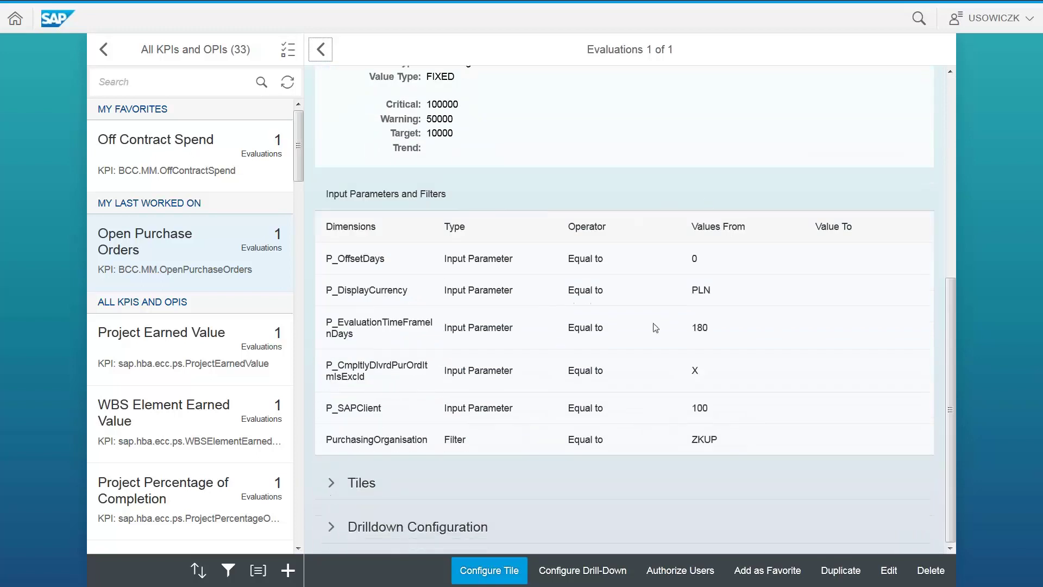
scroll(659, 307, "up", 6)
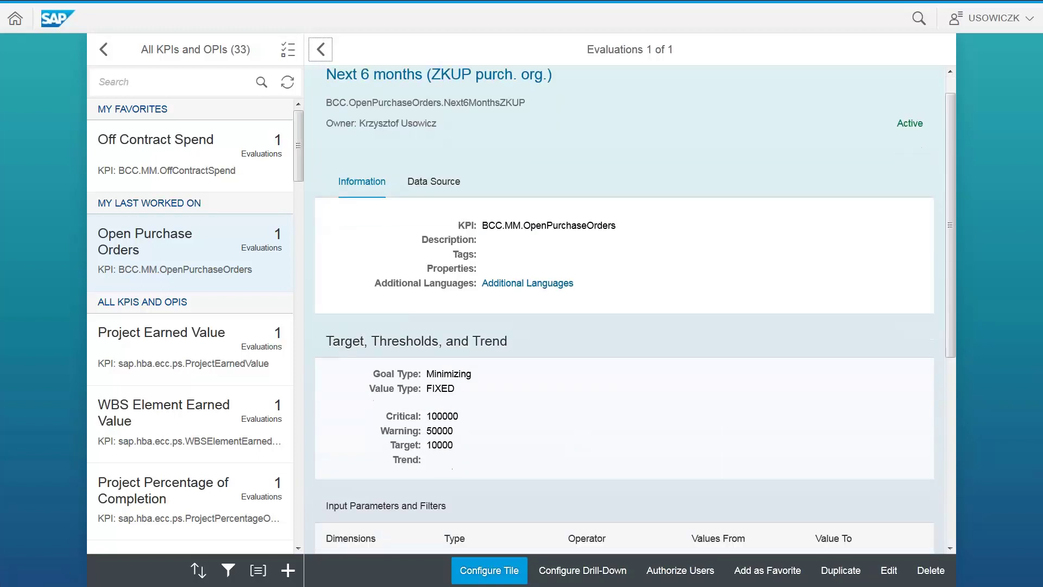
scroll(659, 307, "down", 6)
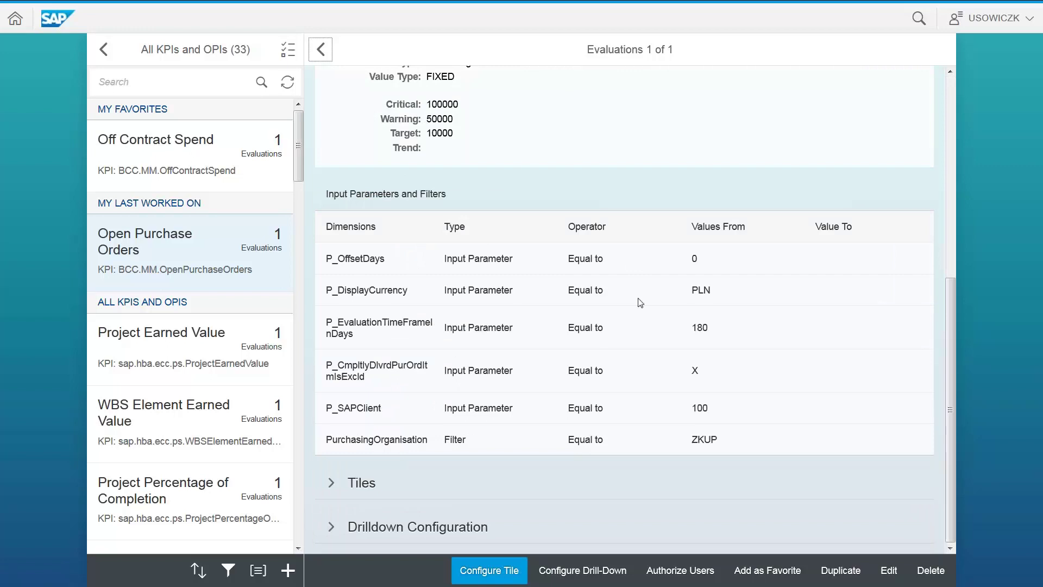
left_click_drag(682, 296, 726, 291)
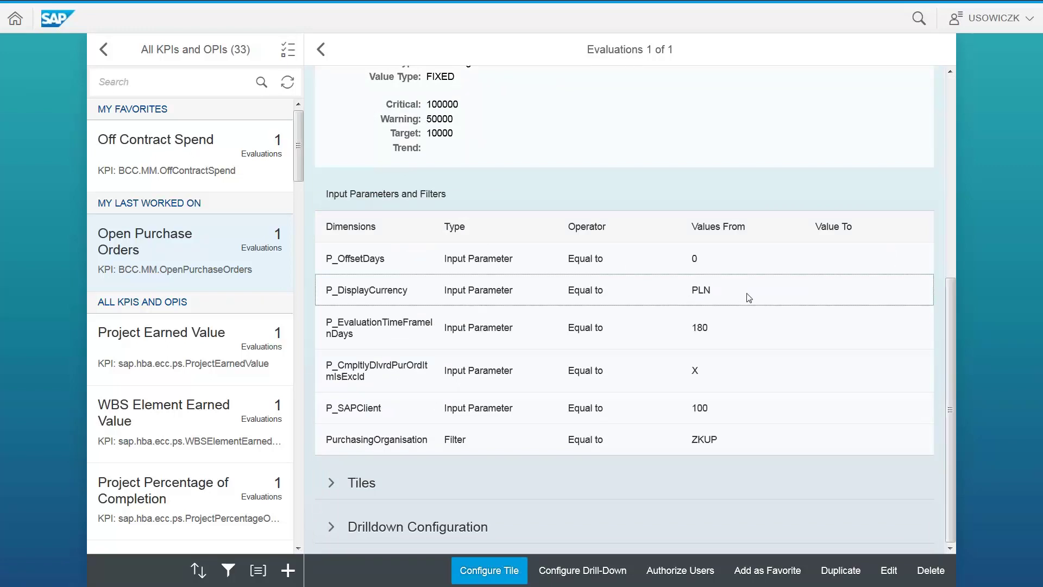
left_click(724, 332)
left_click_drag(691, 332, 722, 329)
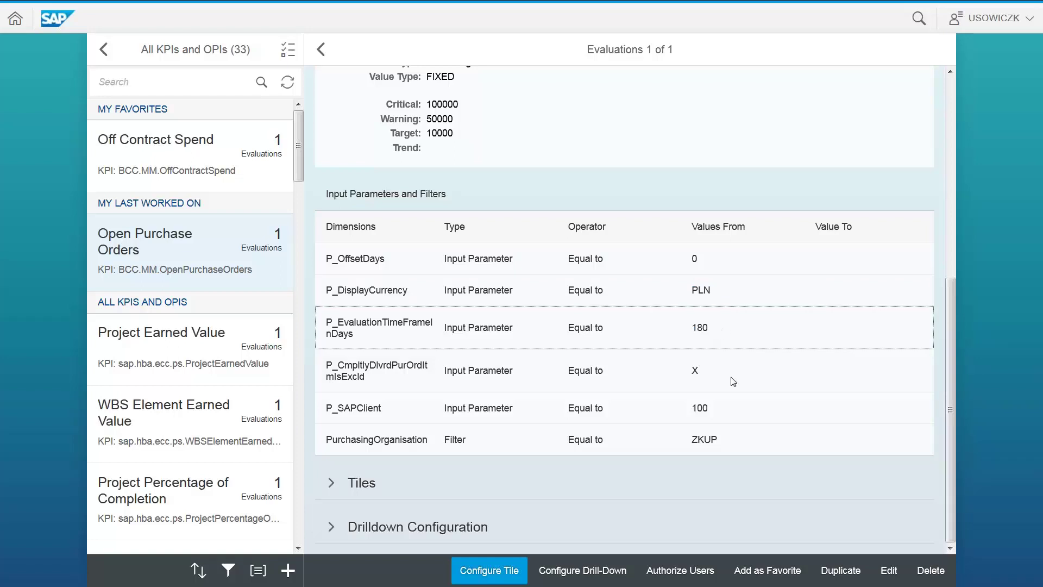
left_click(715, 365)
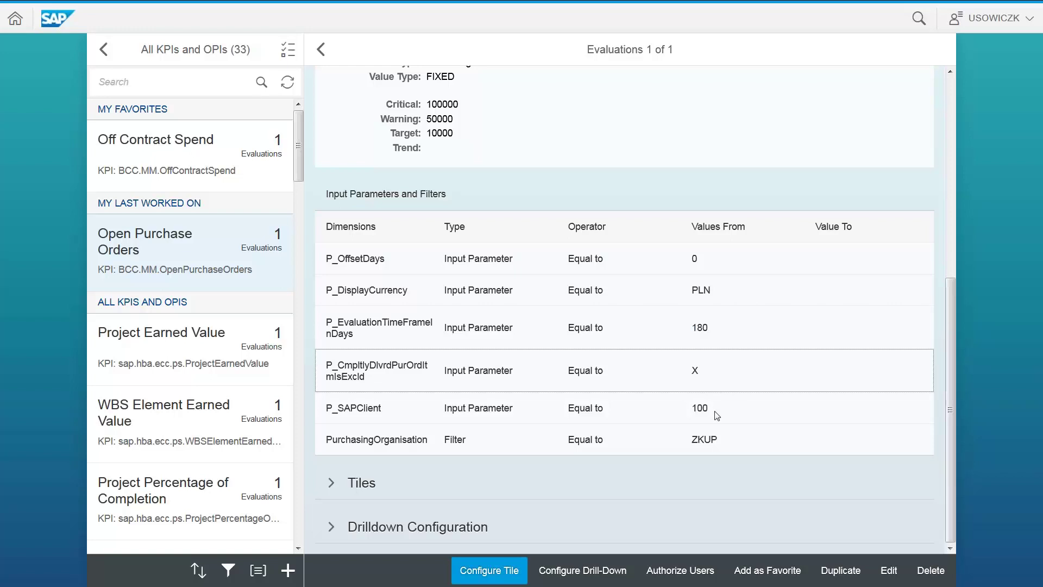
left_click(730, 441)
left_click_drag(691, 444, 728, 450)
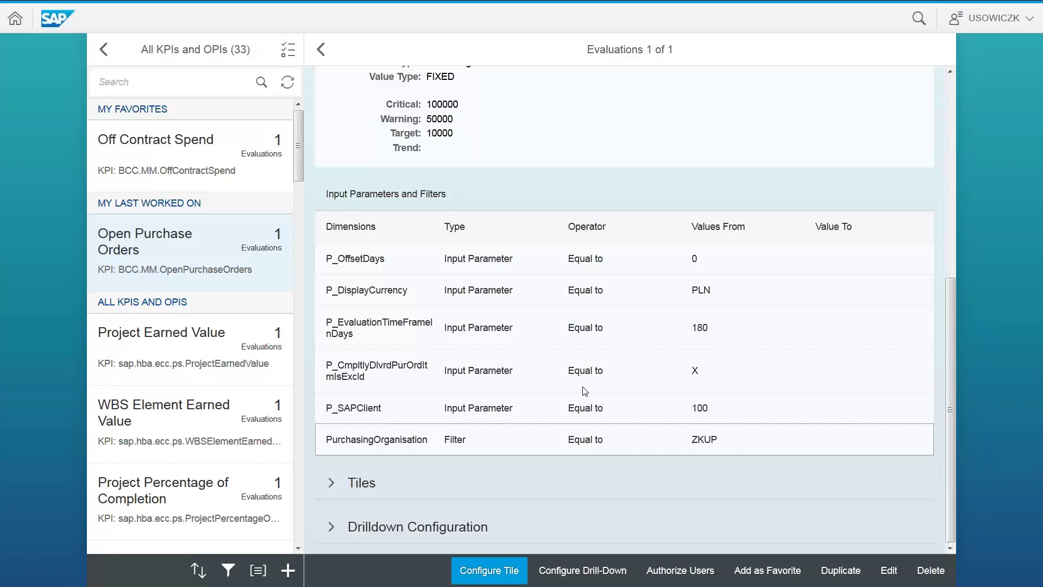
Expand the evaluation's Tiles and Drilldown Configuration sections to examine its tile, filter set and configured views.
left_click(339, 483)
scroll(380, 467, "down", 4)
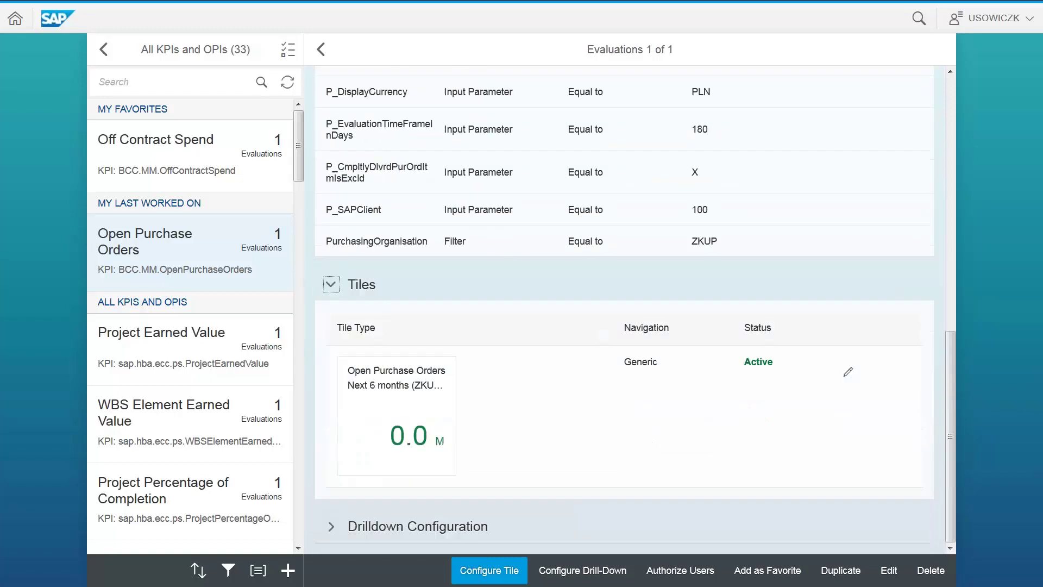
key("Tab")
key("Return")
scroll(435, 413, "down", 2)
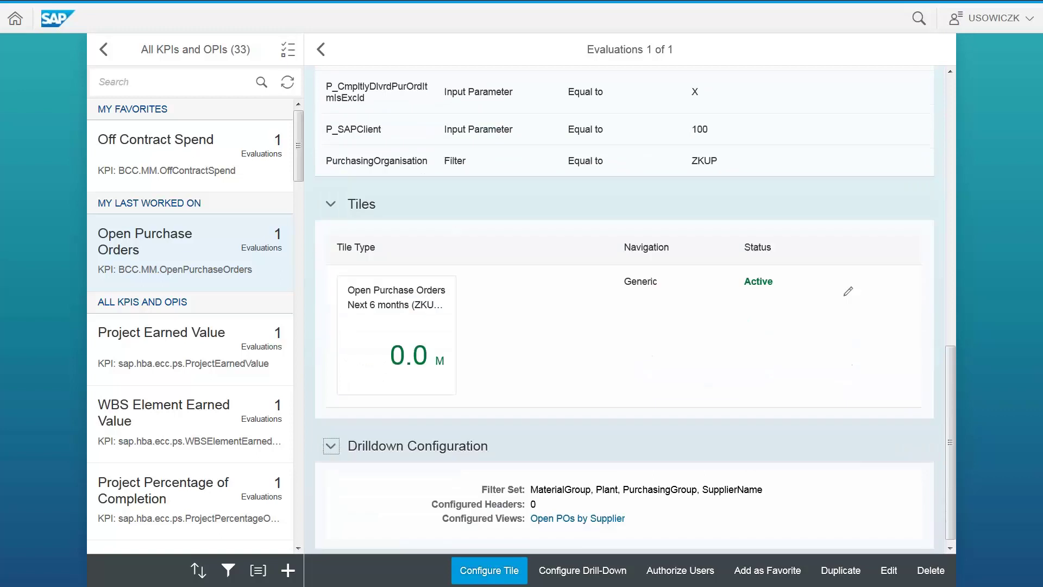
Open the Open POs by Supplier view in the drill-down configuration, review its dimensions, measure and visualization settings, and leave without saving.
left_click(578, 512)
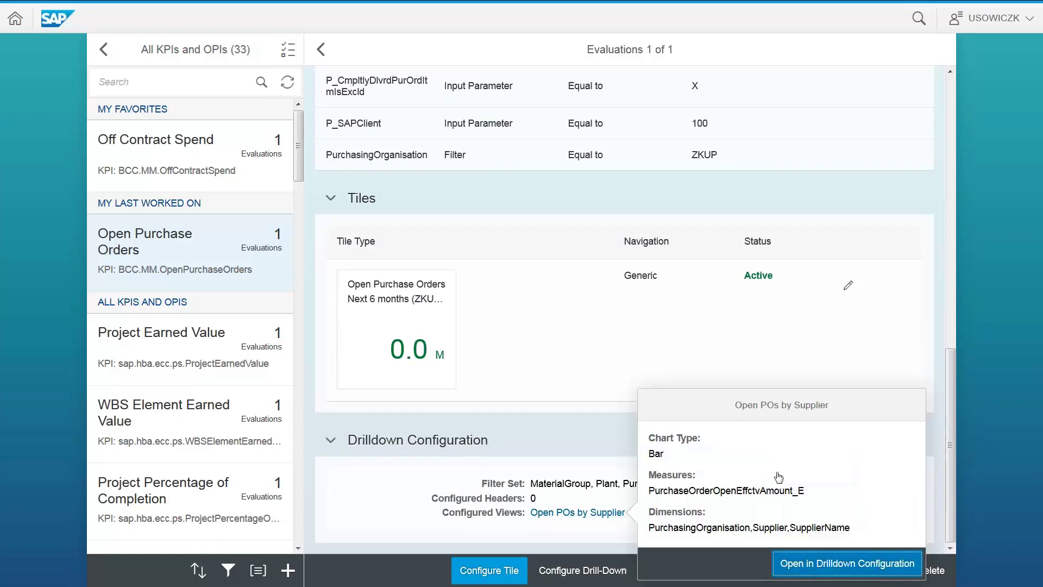
left_click(848, 564)
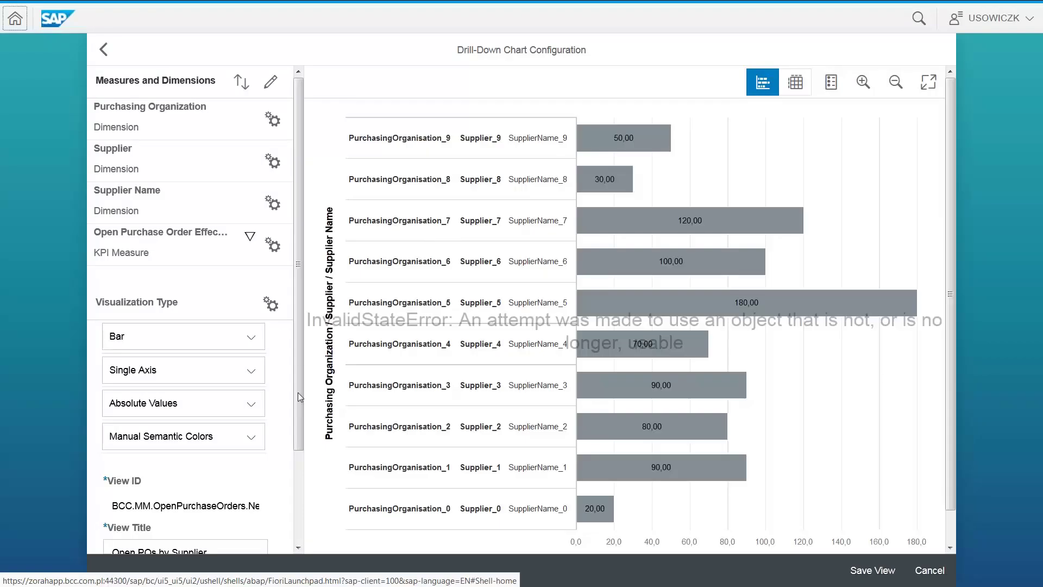
scroll(309, 196, "down", 2)
scroll(309, 196, "up", 2)
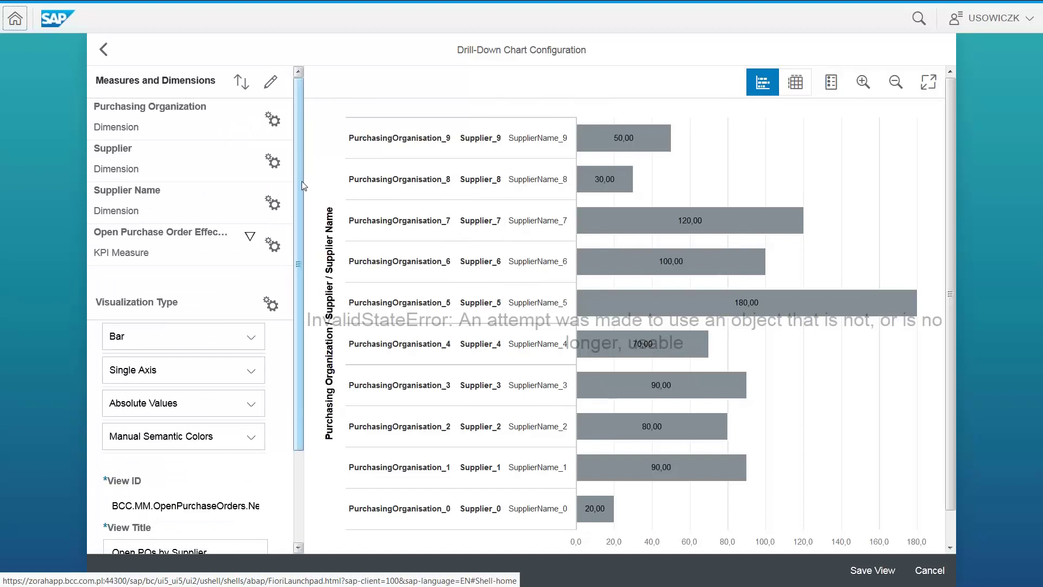
scroll(296, 233, "down", 3)
scroll(296, 234, "up", 3)
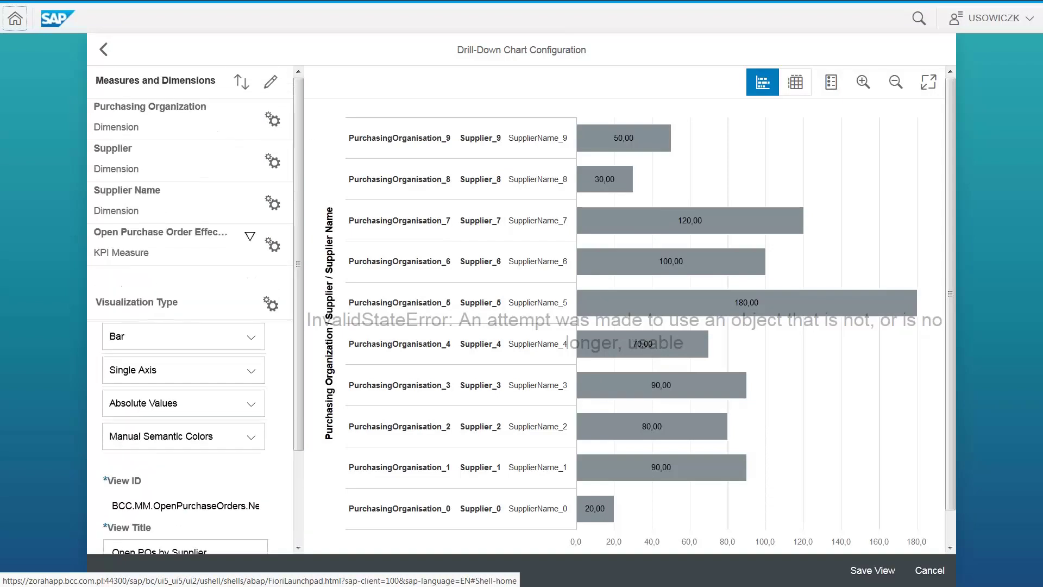
left_click(108, 53)
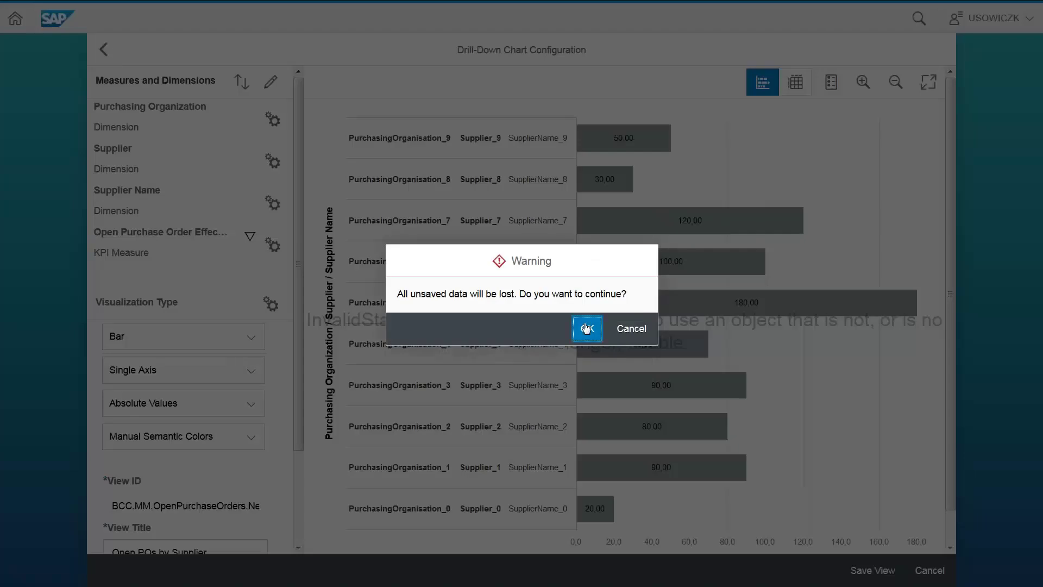
key("Return")
Display the evaluation's data source details and highlight the SAP HANA view it uses.
left_click(427, 204)
left_click_drag(393, 251, 774, 282)
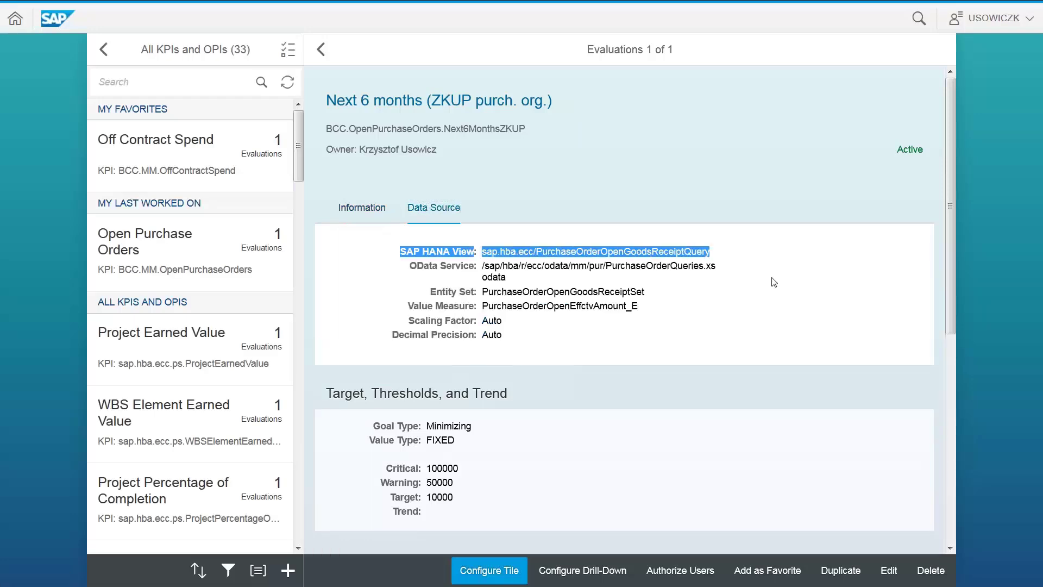
left_click(752, 264)
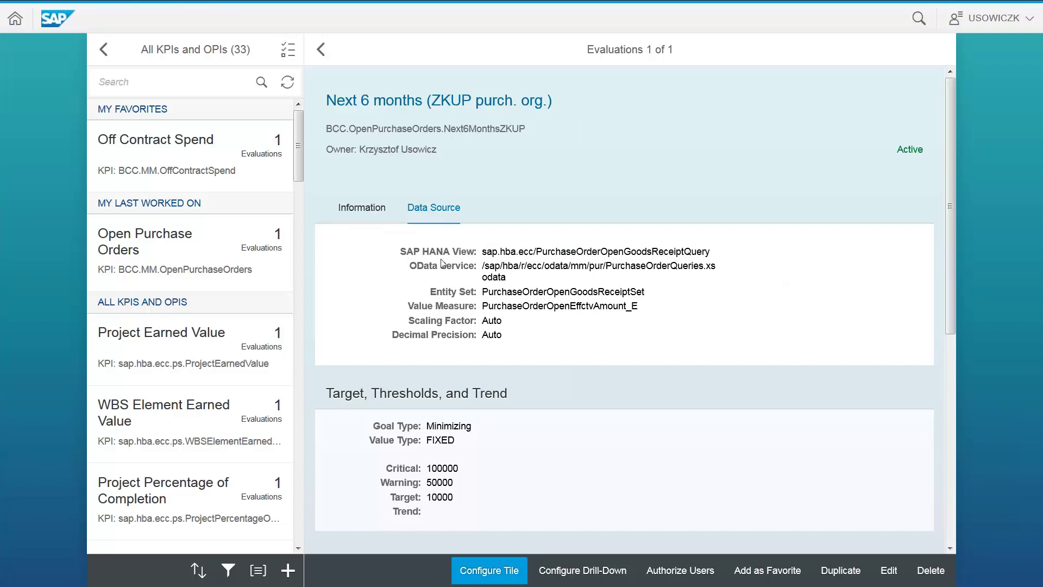
Leave KPI Workspace for the launchpad home page and look over its app tiles.
left_click(103, 53)
scroll(331, 351, "up", 5)
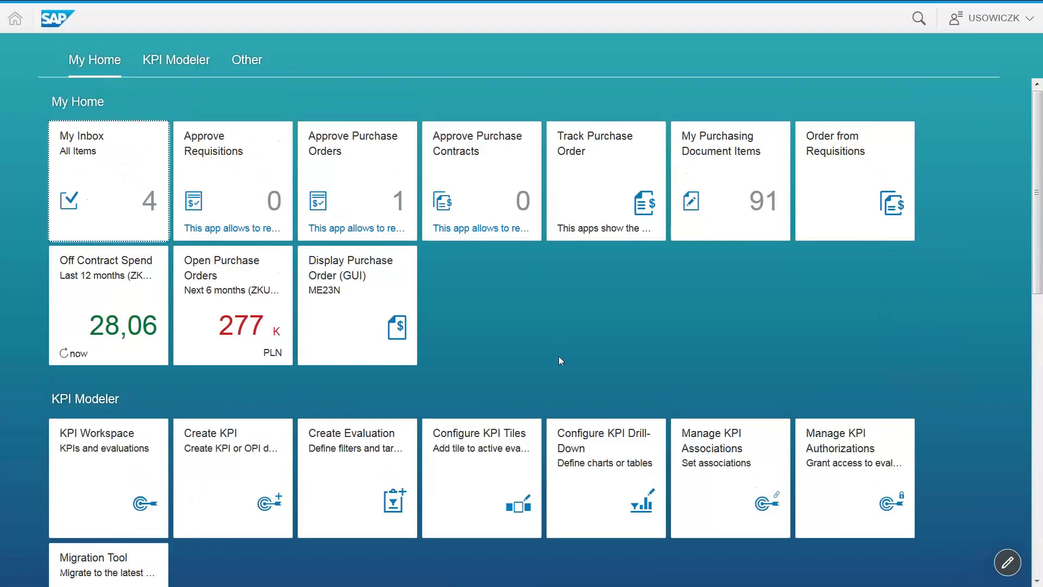
scroll(339, 359, "down", 3)
scroll(345, 366, "up", 3)
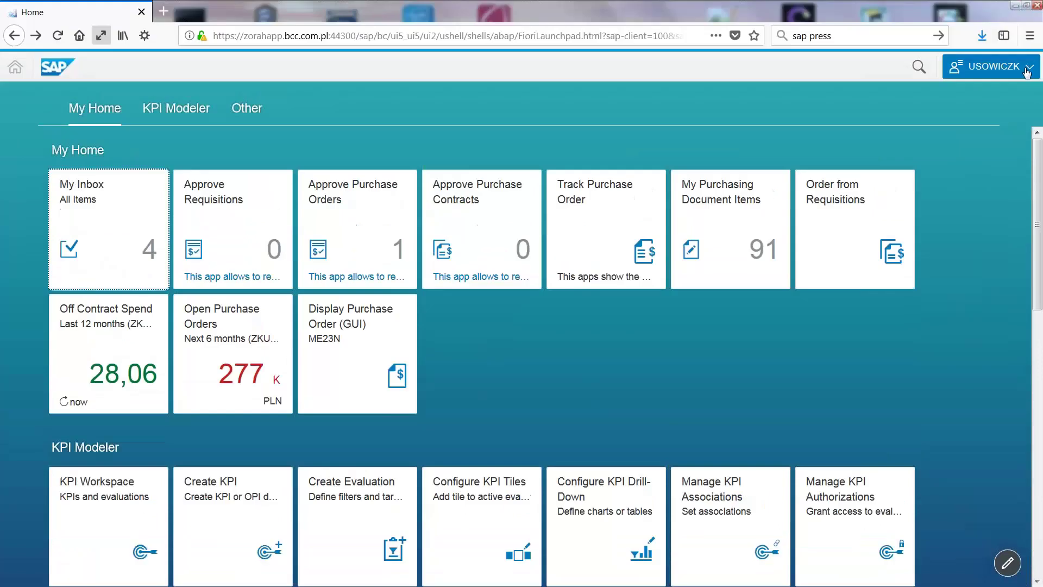
Sign out of the SAP Fiori launchpad and confirm the sign-out.
left_click(991, 66)
left_click(945, 159)
left_click(587, 328)
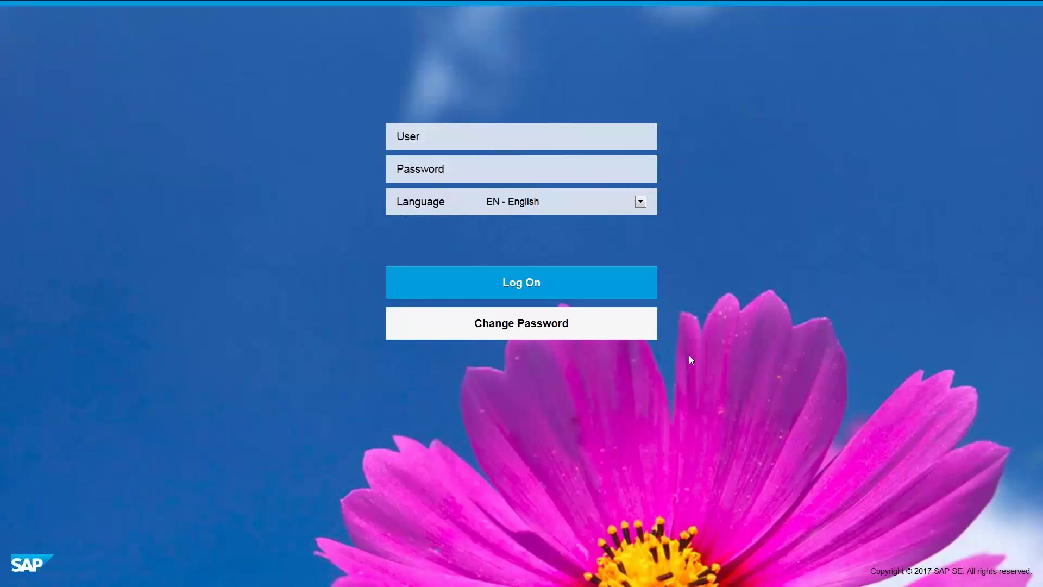
Minimize the browser, switch to the PowerPoint presentation and start the slide show from the current "DO IT!" slide.
mouse_move(475, 6)
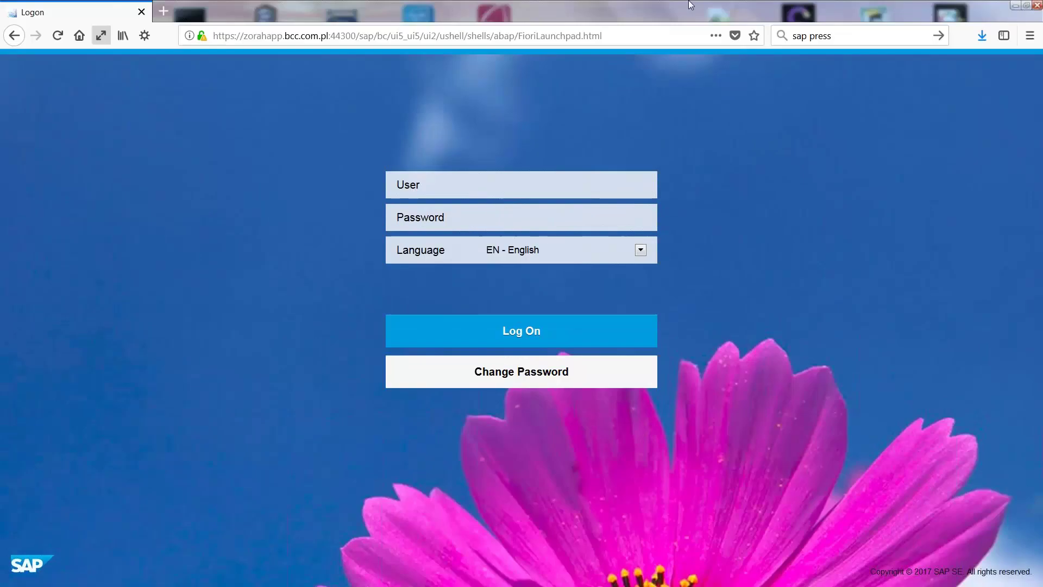
left_click(1014, 6)
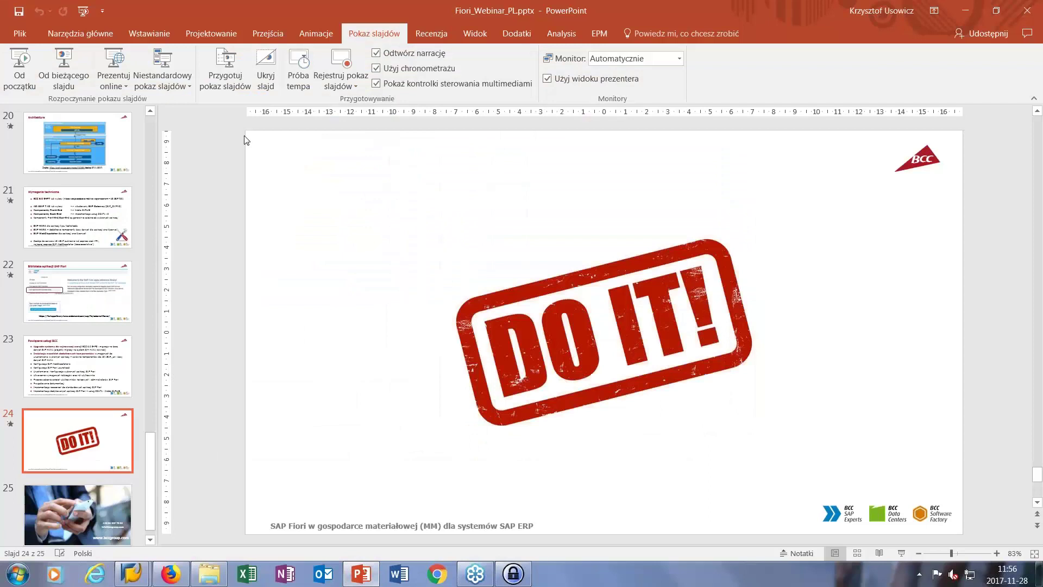
left_click(82, 71)
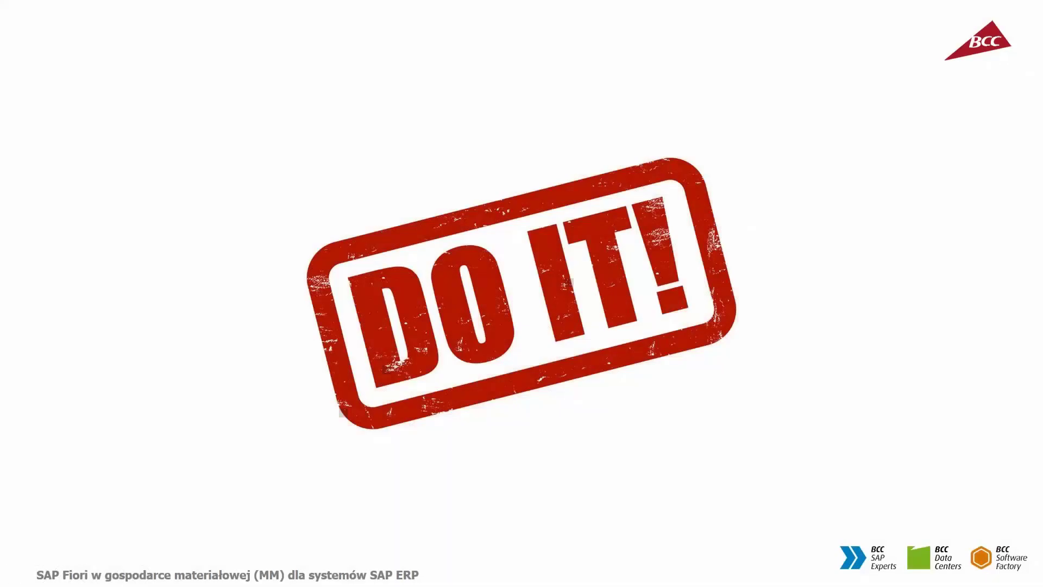